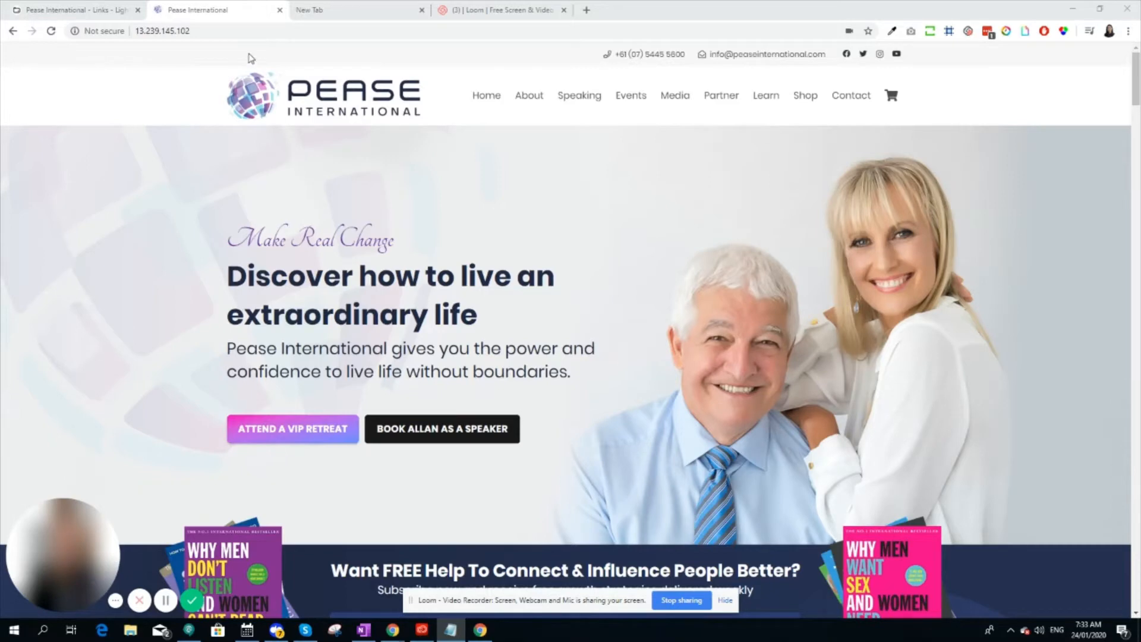
# Open the site's login page at 13.239.145.102/lightning-login
pyautogui.click(254, 30)
pyautogui.click(254, 29)
pyautogui.write('/')
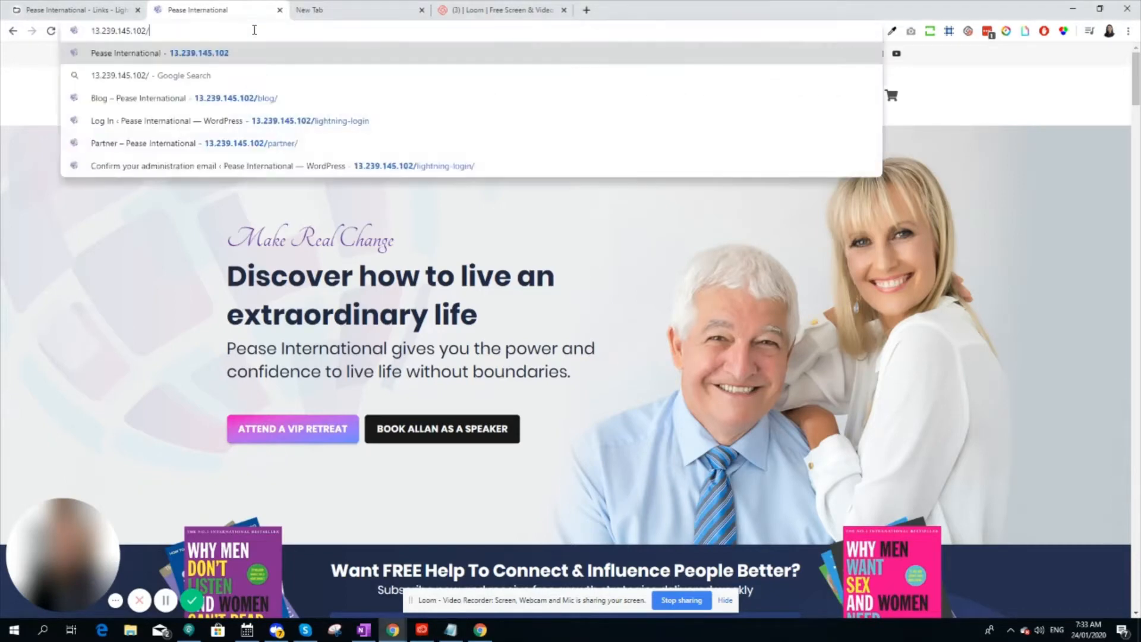
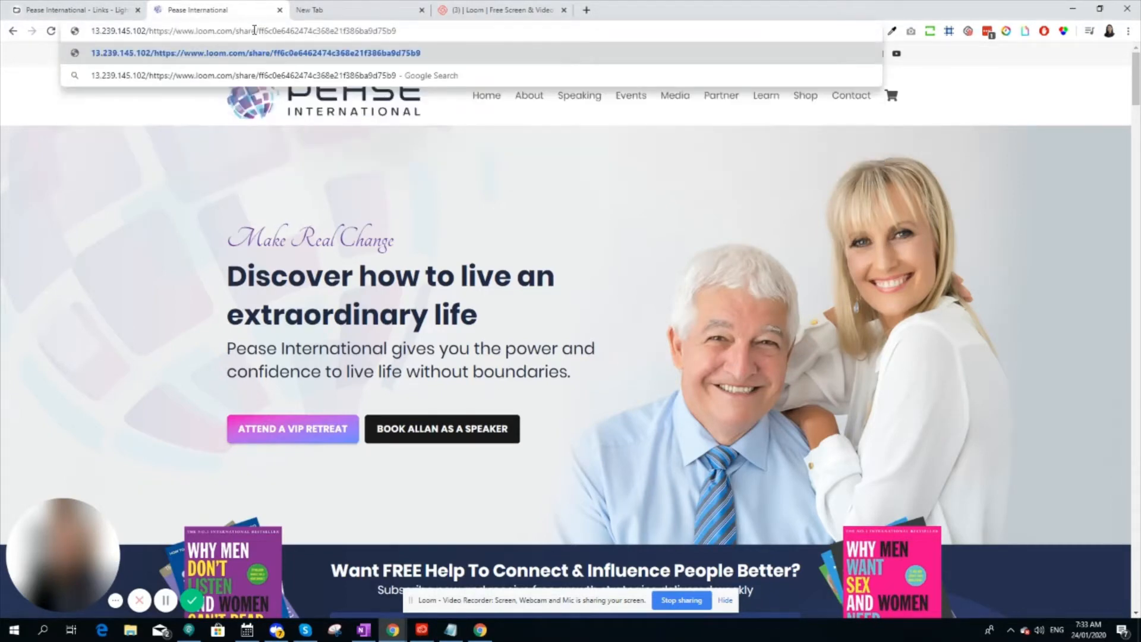
pyautogui.moveTo(412, 25); pyautogui.dragTo(149, 30)
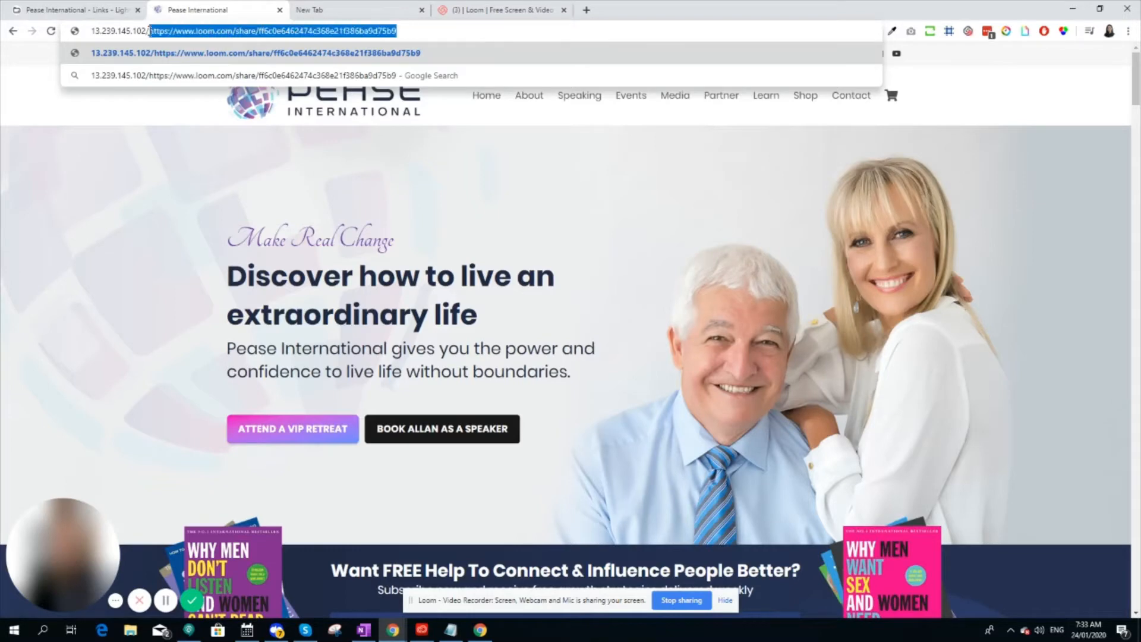
pyautogui.press('BackSpace')
pyautogui.write('lightning-login')
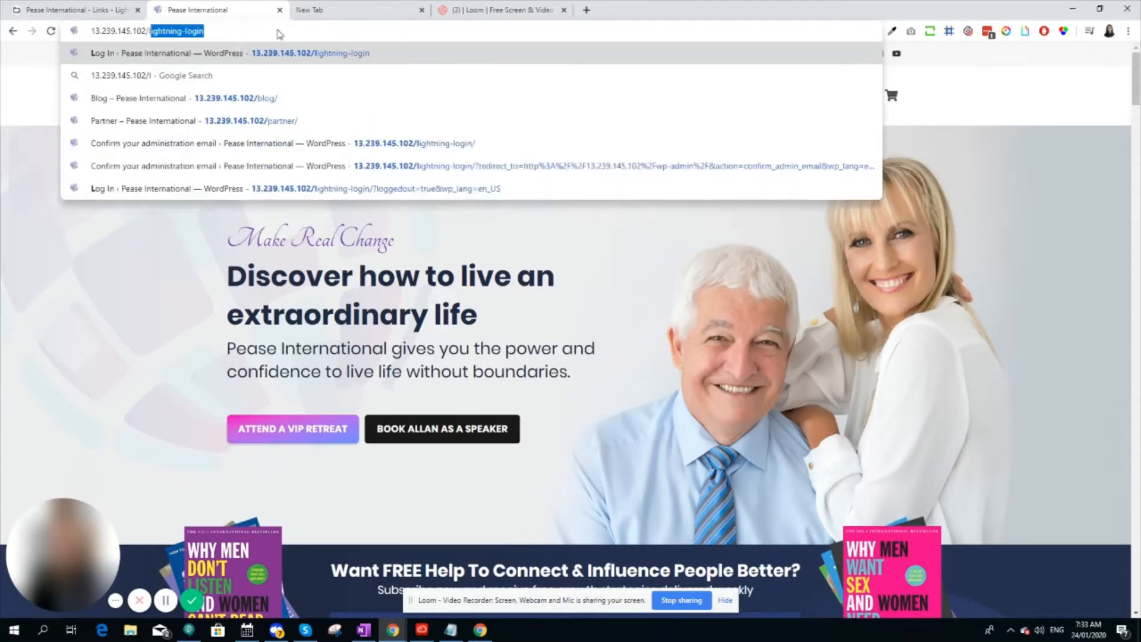
pyautogui.press('Return')
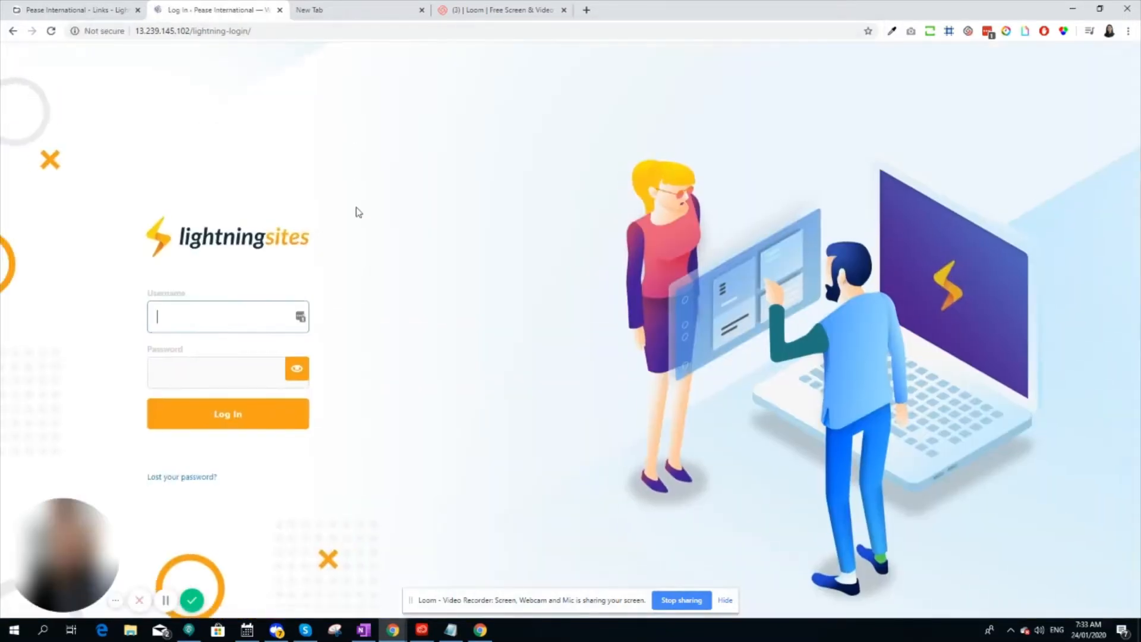
# Fill in the saved username and password for the site and log in to the WordPress dashboard
pyautogui.click(300, 321)
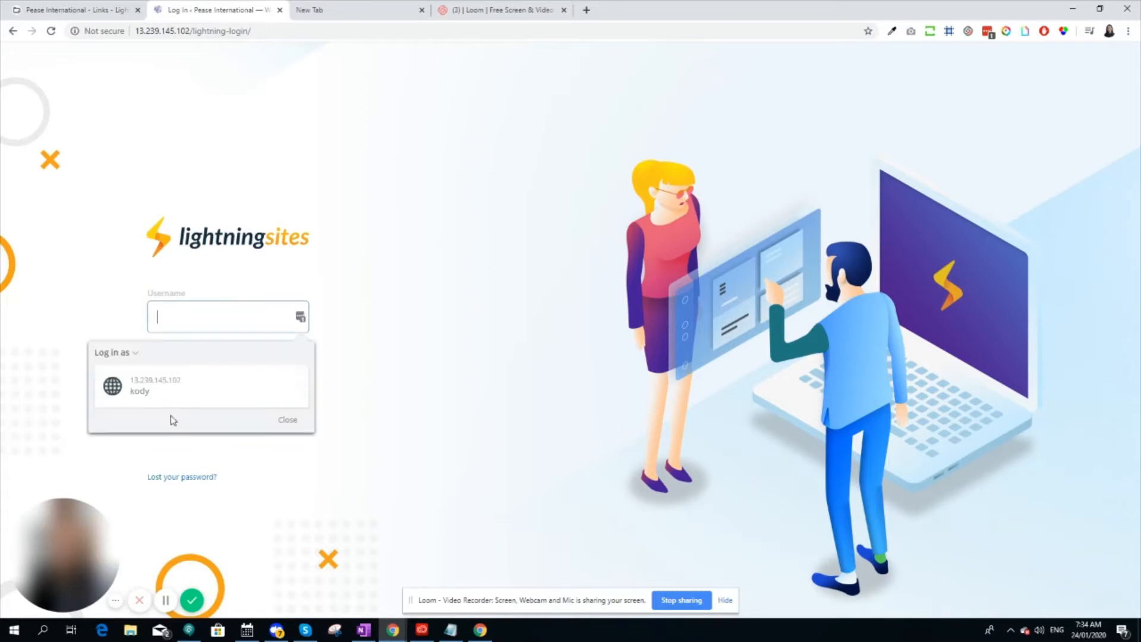
pyautogui.click(163, 393)
pyautogui.click(210, 410)
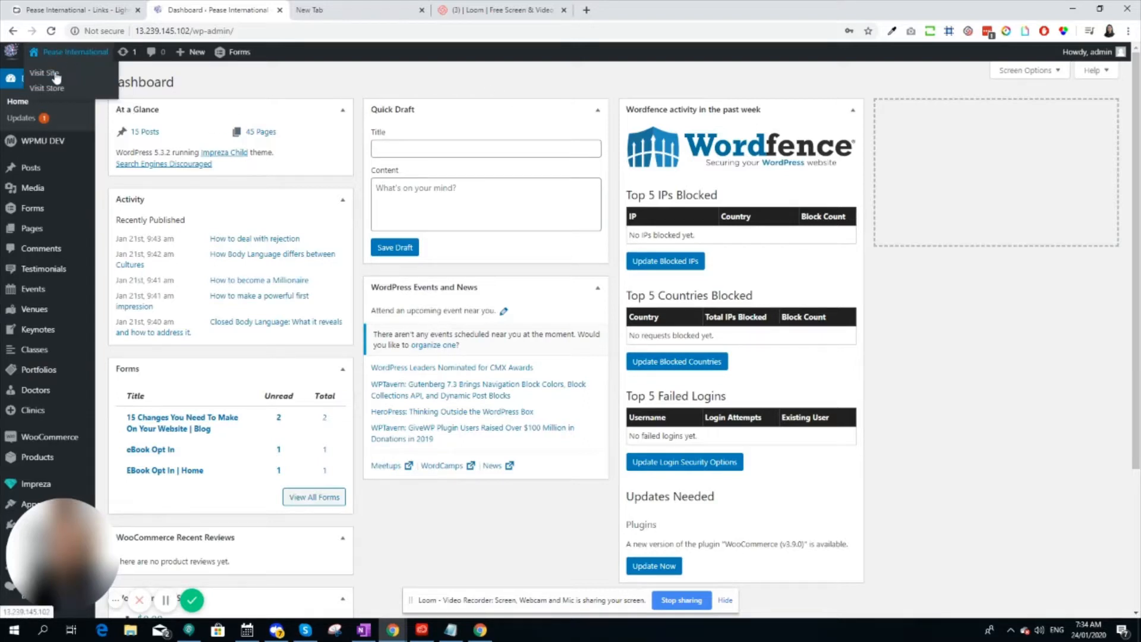
# Create a new page from the pages list and title it "test"
pyautogui.moveTo(40, 188)
pyautogui.moveTo(41, 234)
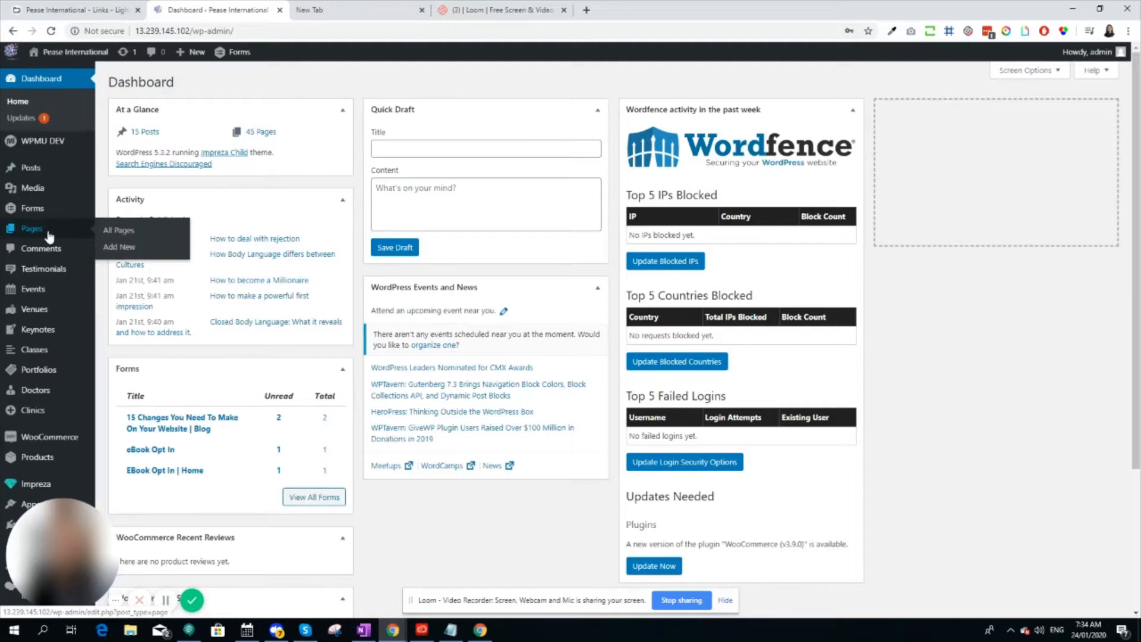
pyautogui.click(125, 231)
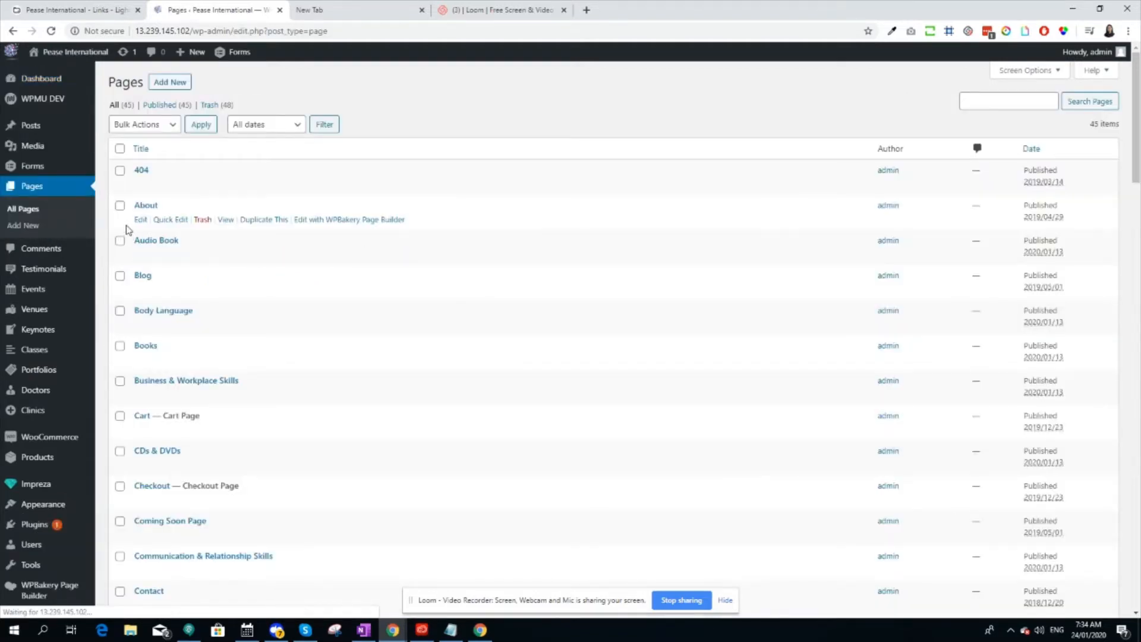
pyautogui.click(171, 86)
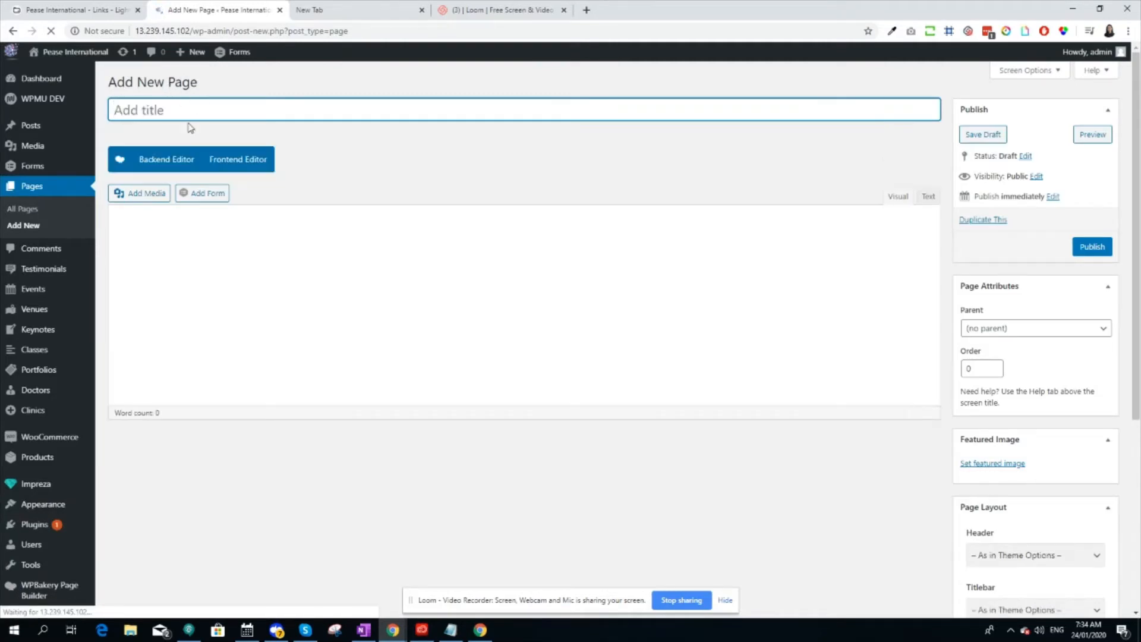
pyautogui.write('test')
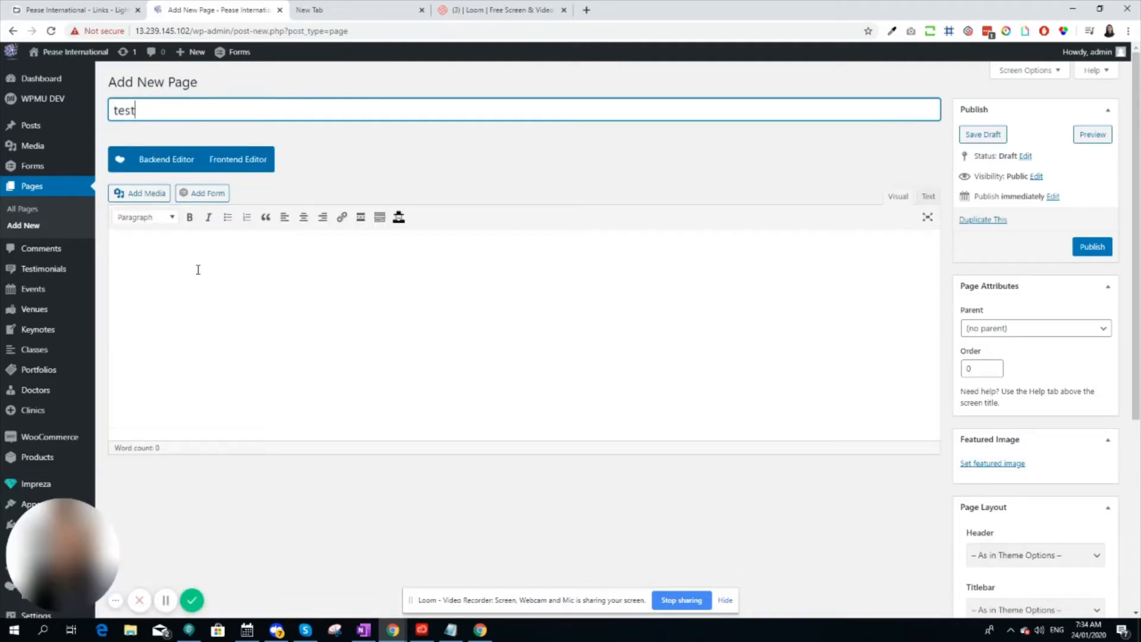
# Switch the page to the Backend Editor and add a Text Block element with its default placeholder text
pyautogui.click(170, 167)
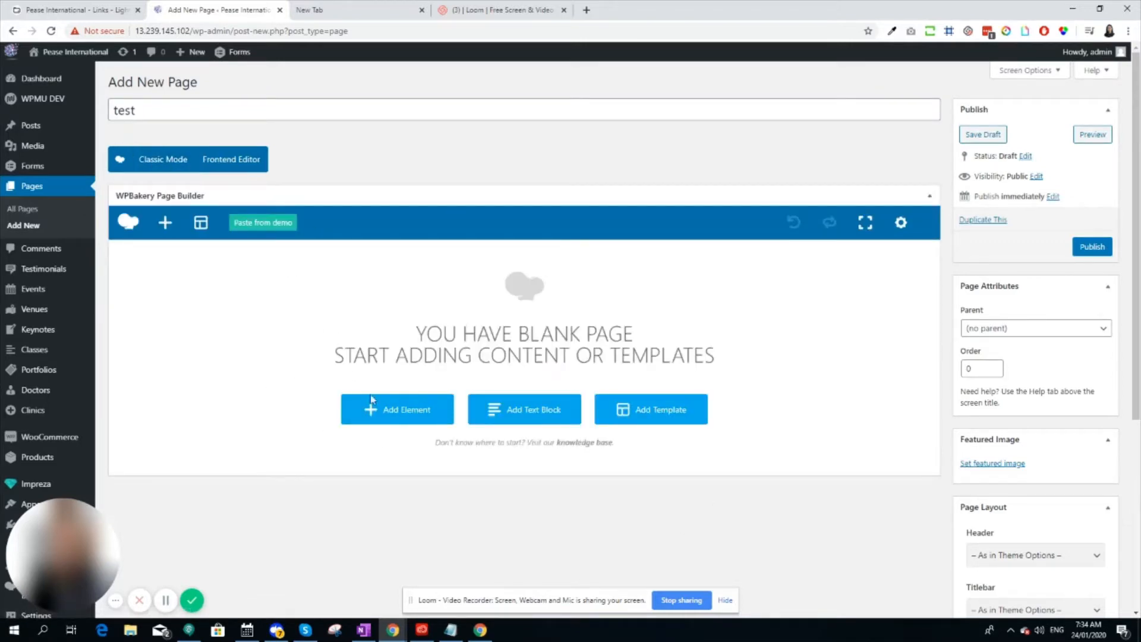
pyautogui.click(389, 420)
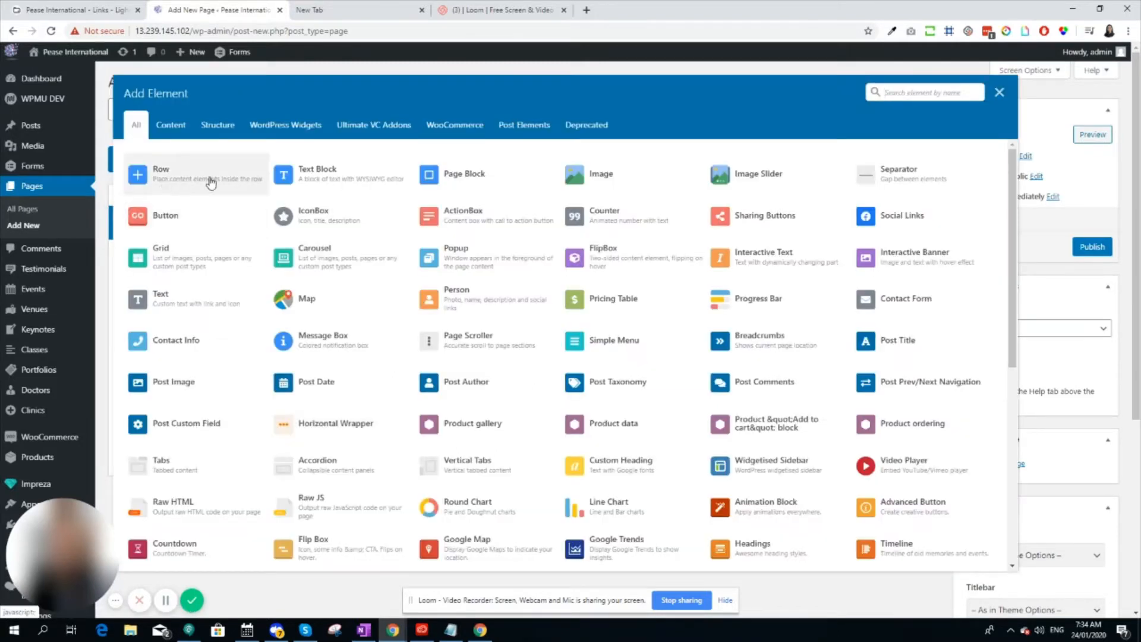
pyautogui.click(308, 182)
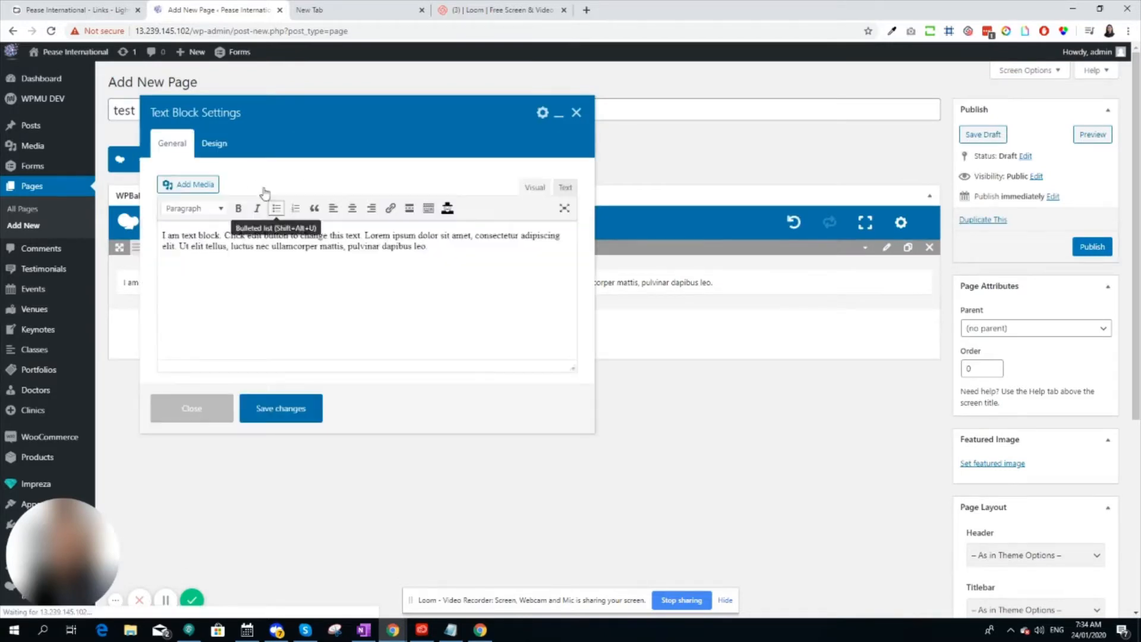
pyautogui.click(282, 408)
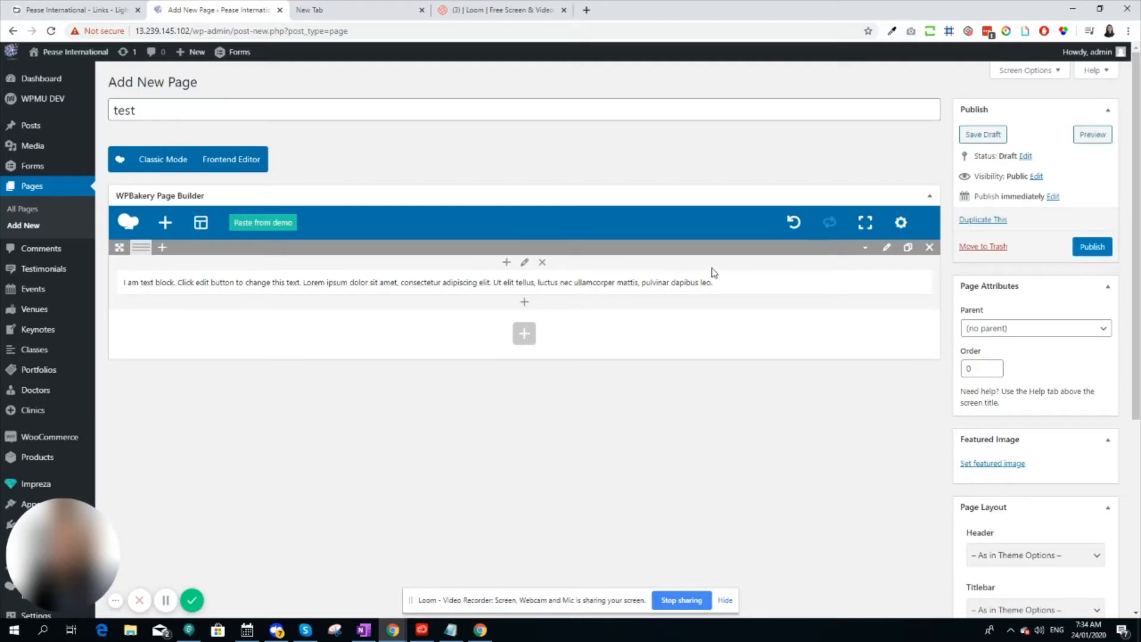
# Set How-to-make-a-powerful-first-impression.jpg from the media library as the page's featured image
pyautogui.scroll(-1, 997, 356)
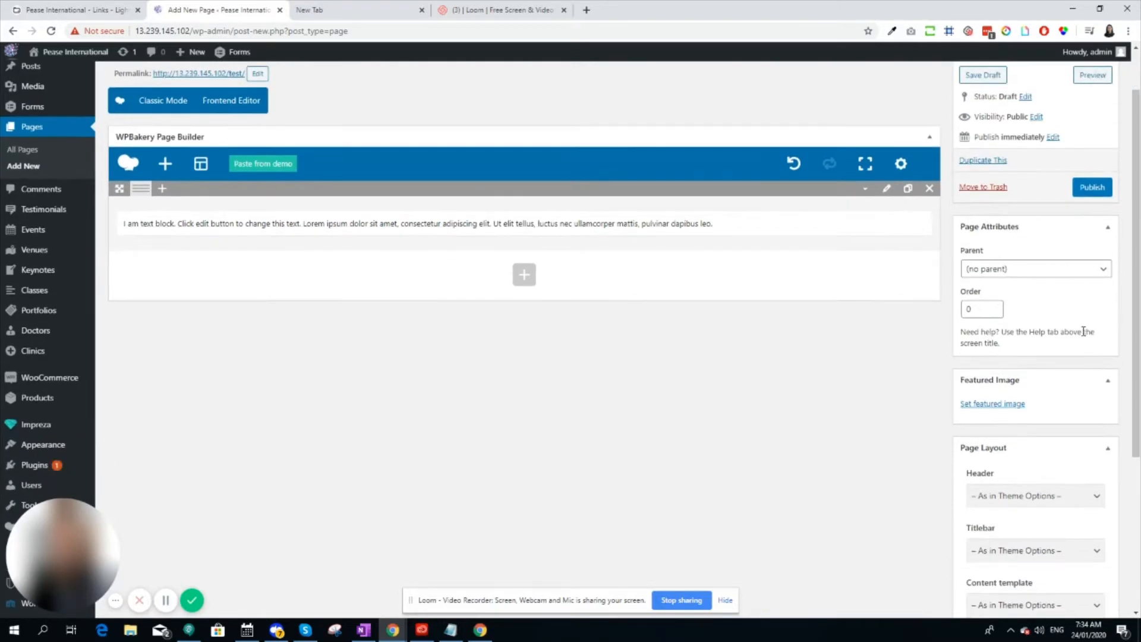
pyautogui.click(1010, 404)
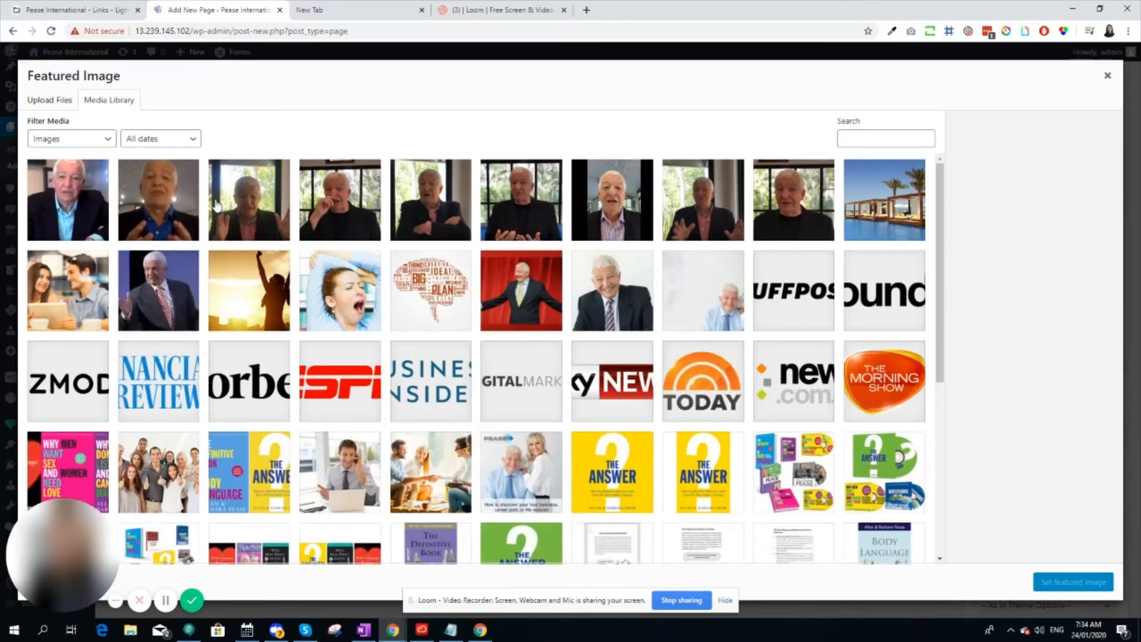
pyautogui.click(341, 212)
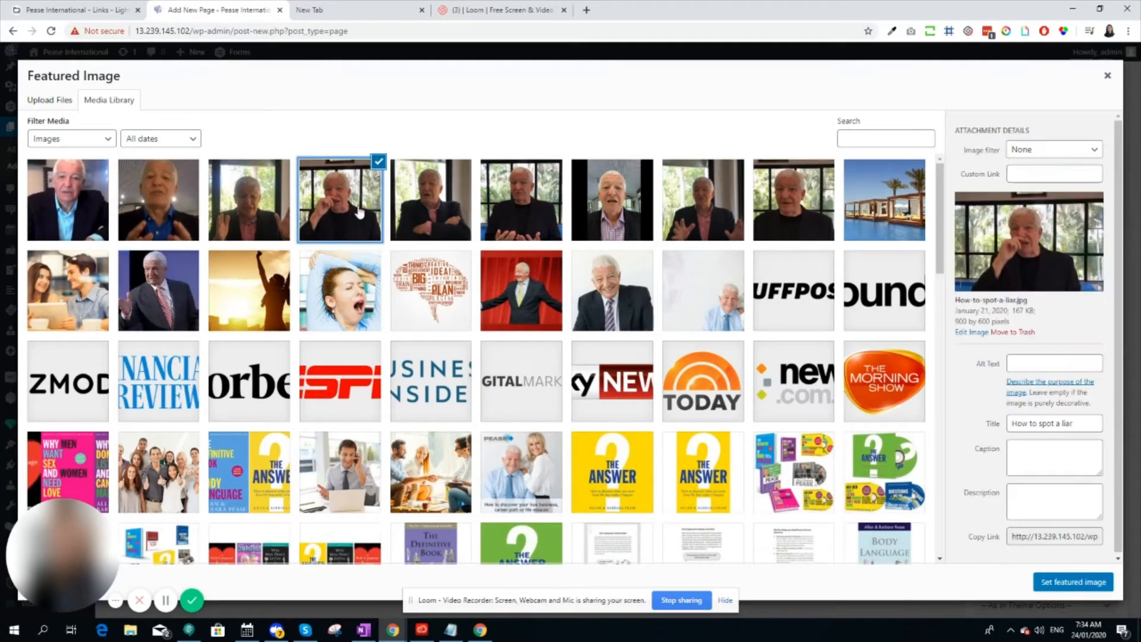
pyautogui.click(441, 213)
pyautogui.click(520, 214)
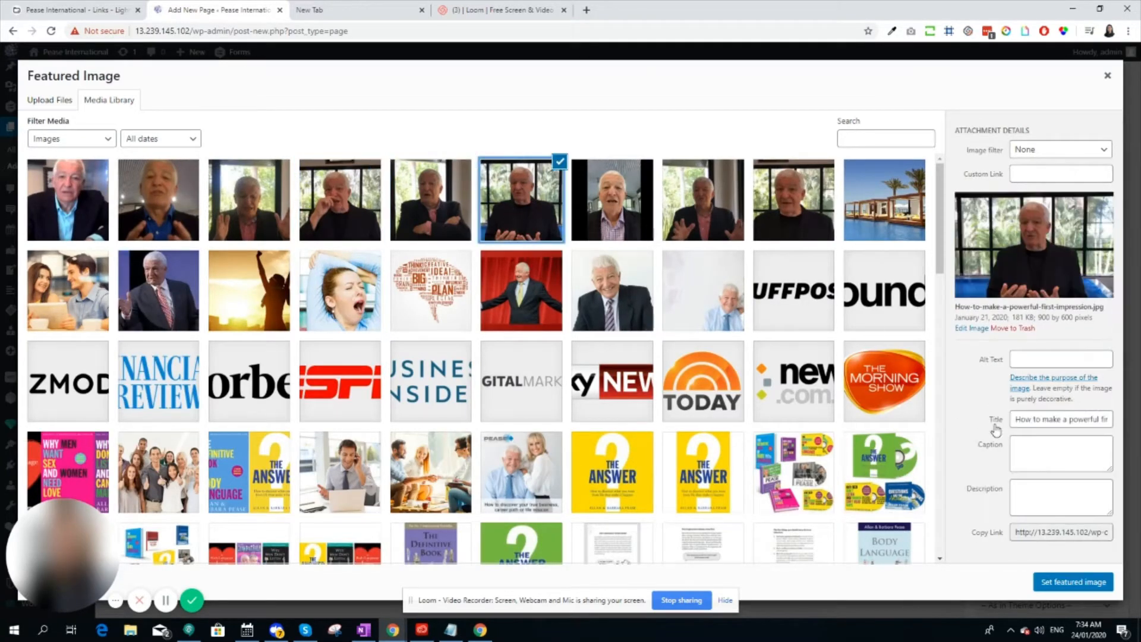
pyautogui.click(1066, 583)
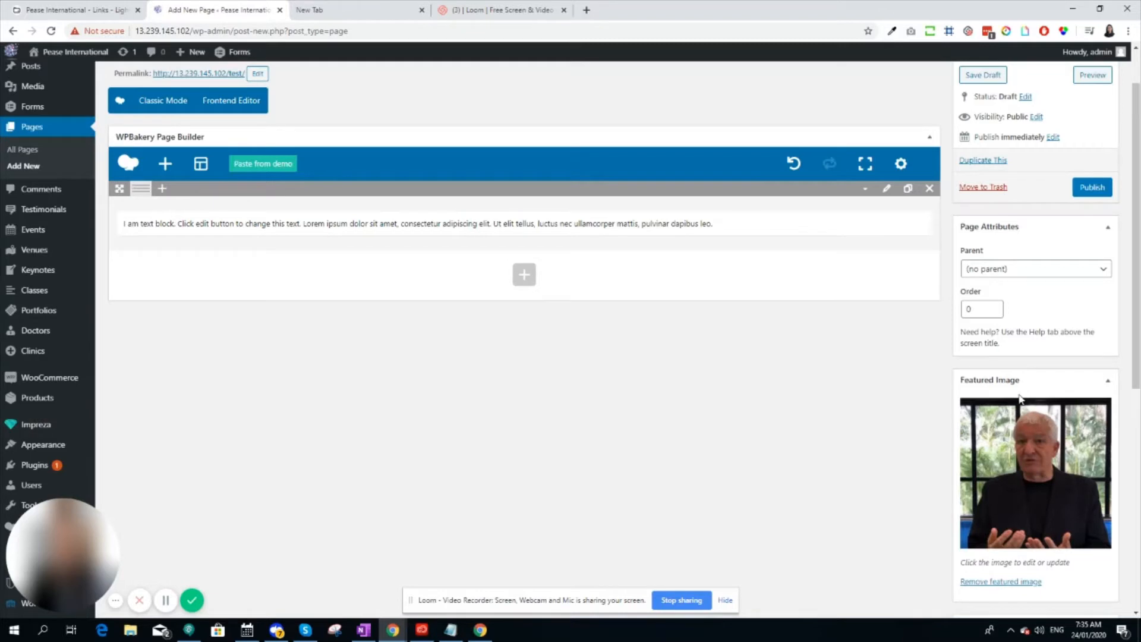
# Review the Page Layout options, leaving them as in Theme Options, and publish and update the test page
pyautogui.scroll(-4, 1022, 380)
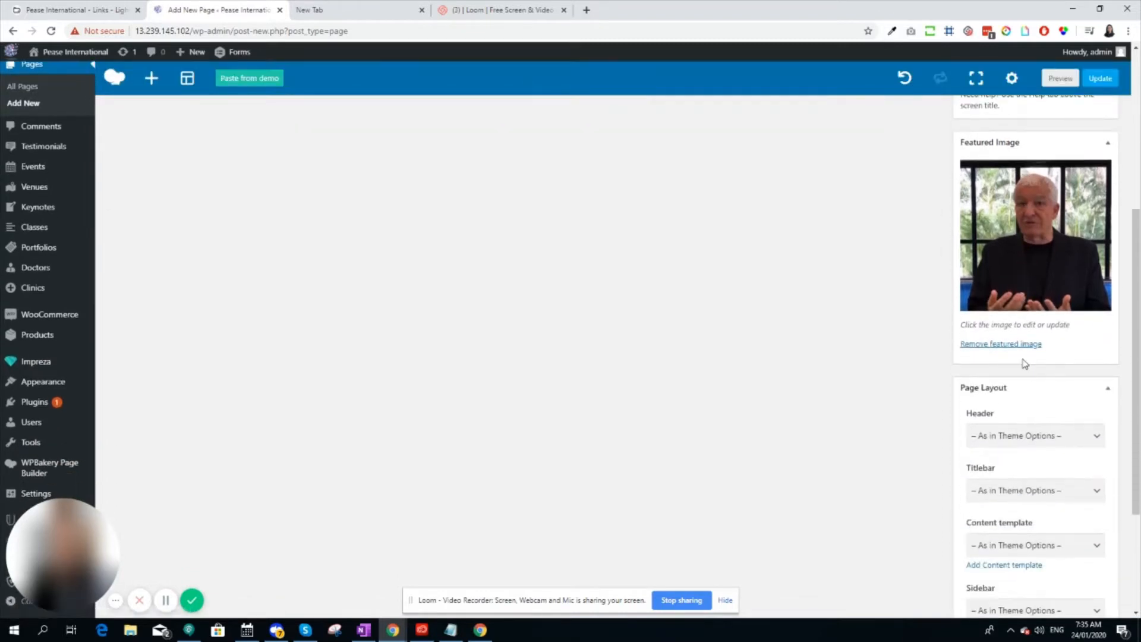
pyautogui.scroll(-2, 1025, 364)
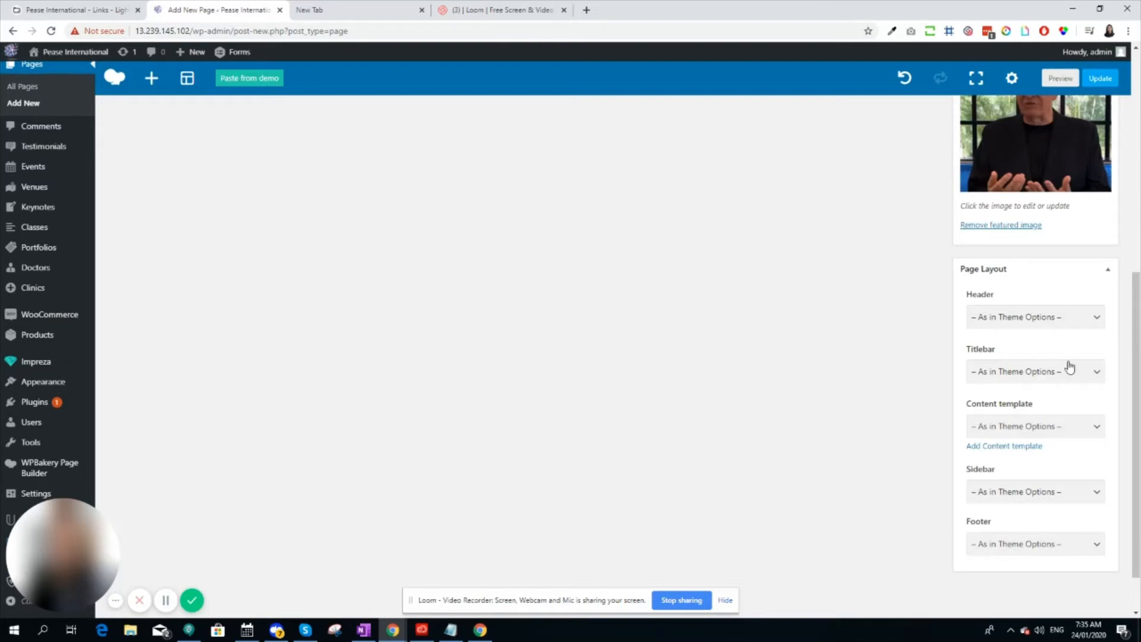
pyautogui.scroll(6, 996, 388)
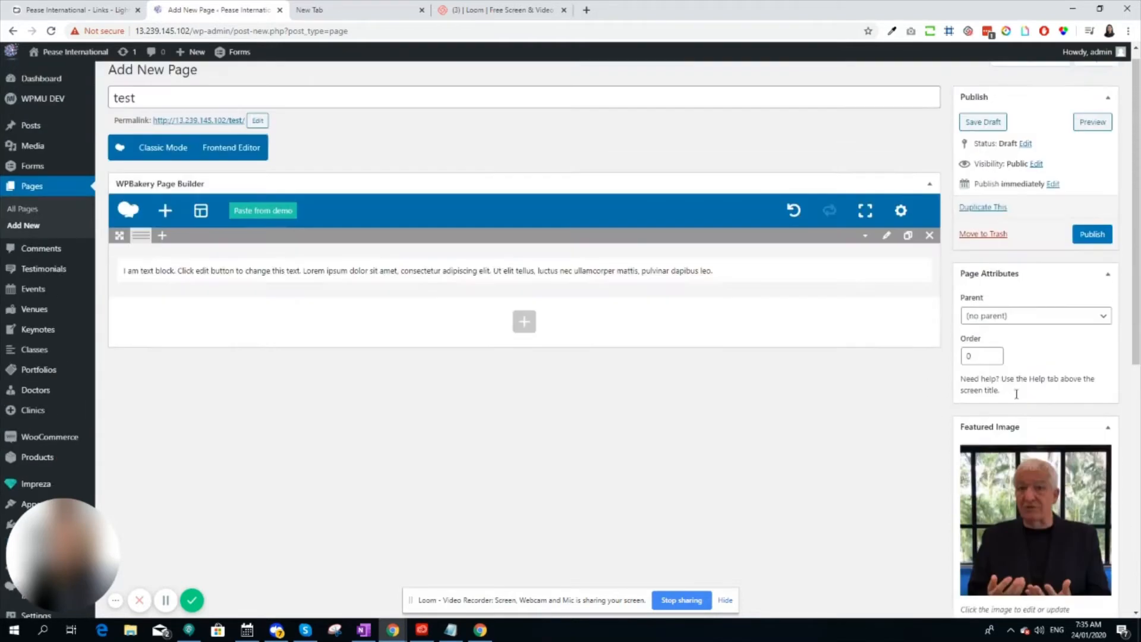
pyautogui.click(1096, 248)
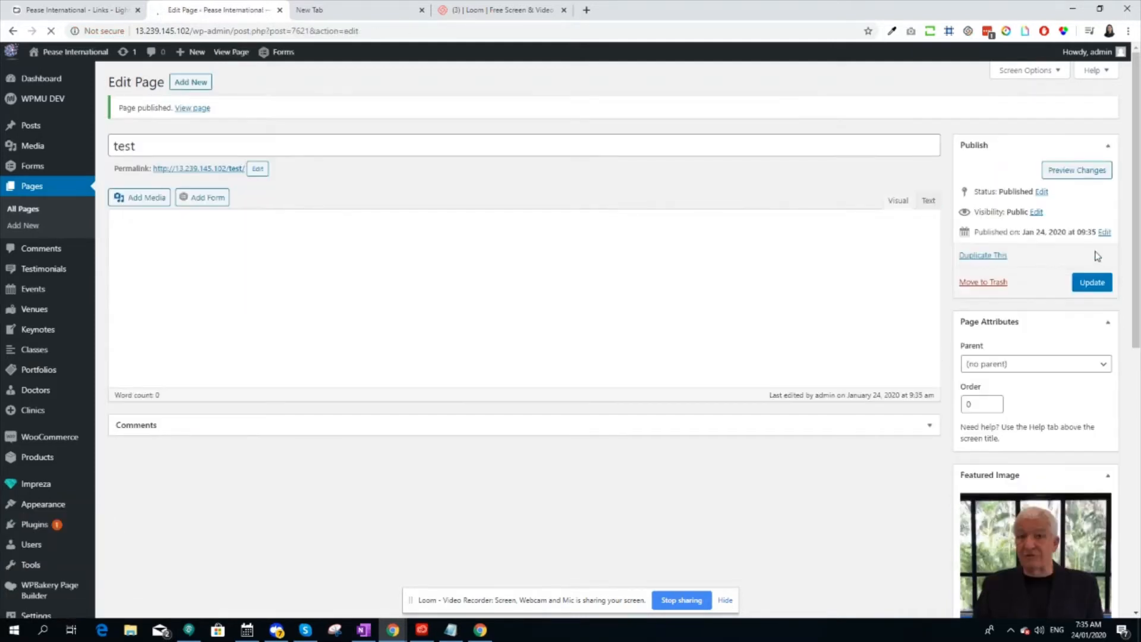
pyautogui.click(1099, 284)
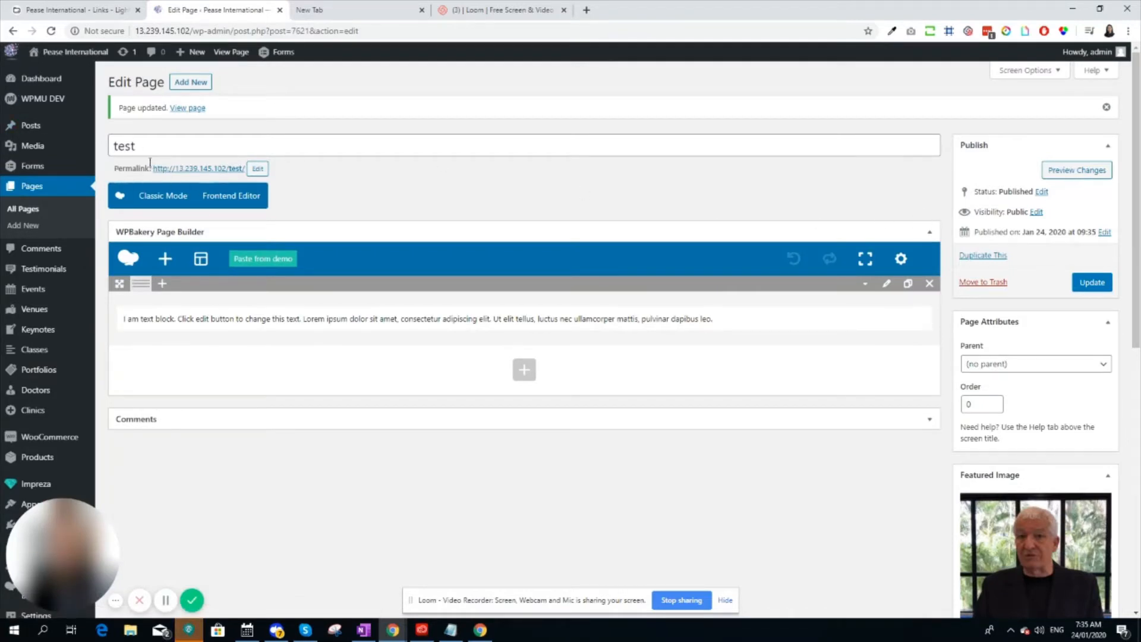
# Open the live site in a new tab, examine its header navigation, and return to the page editor
pyautogui.moveTo(75, 53)
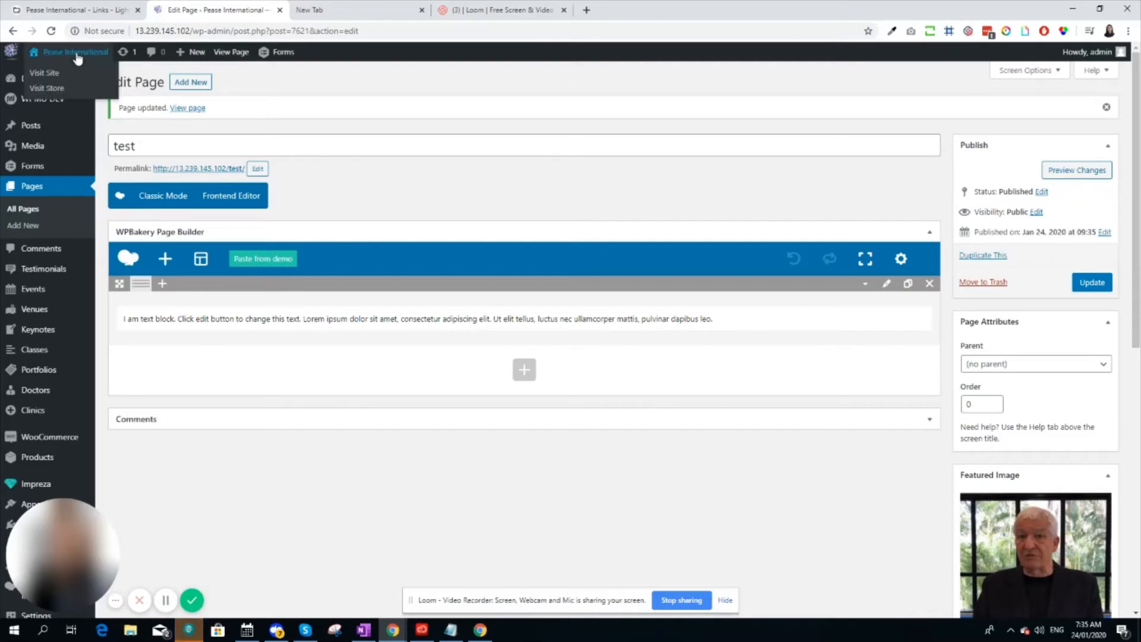
pyautogui.middleClick(48, 72)
pyautogui.click(361, 8)
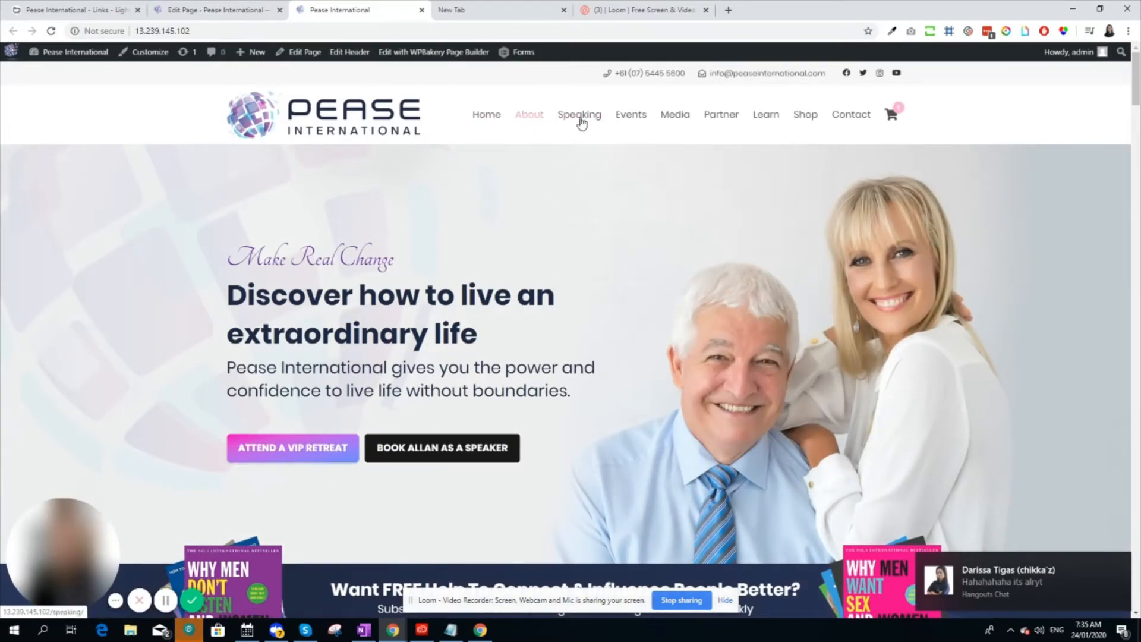
pyautogui.moveTo(583, 122)
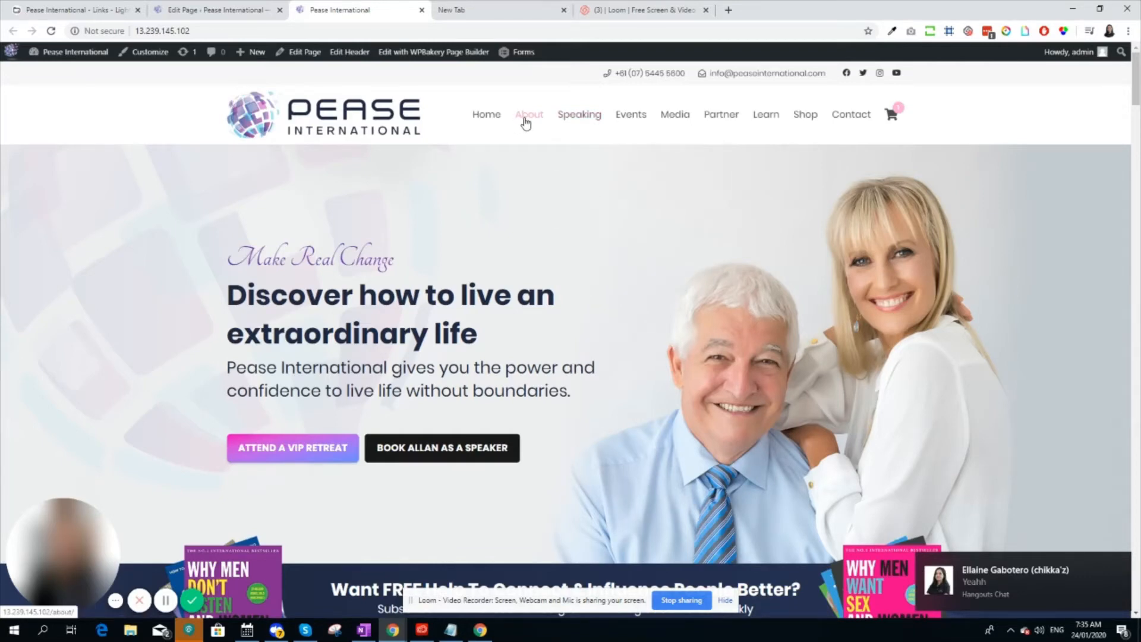
pyautogui.click(211, 9)
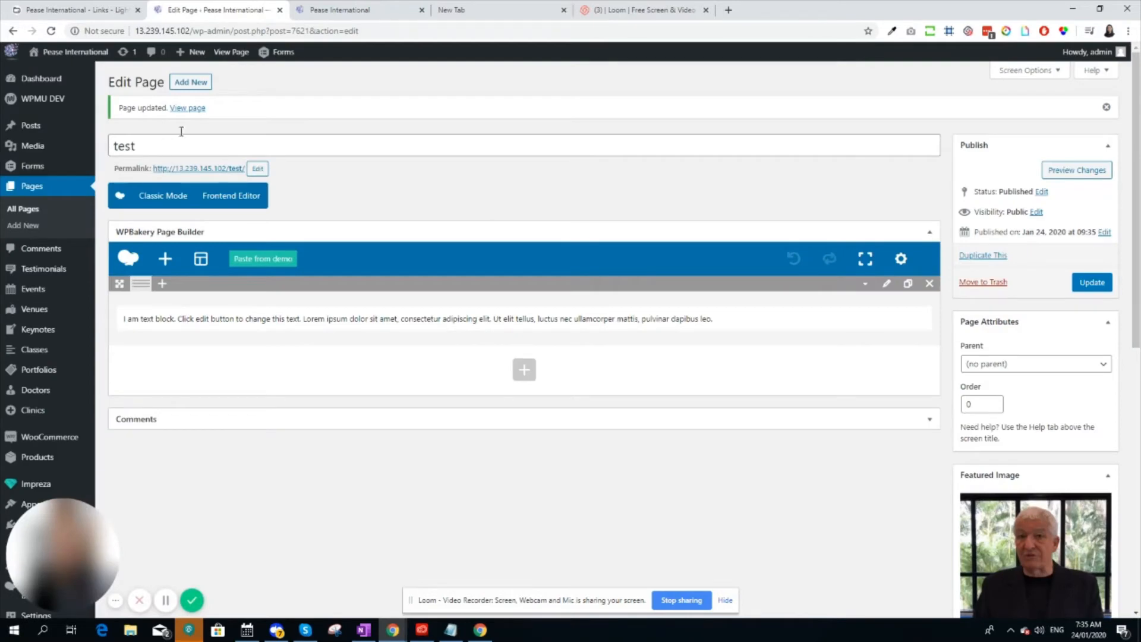
pyautogui.click(357, 8)
pyautogui.click(238, 7)
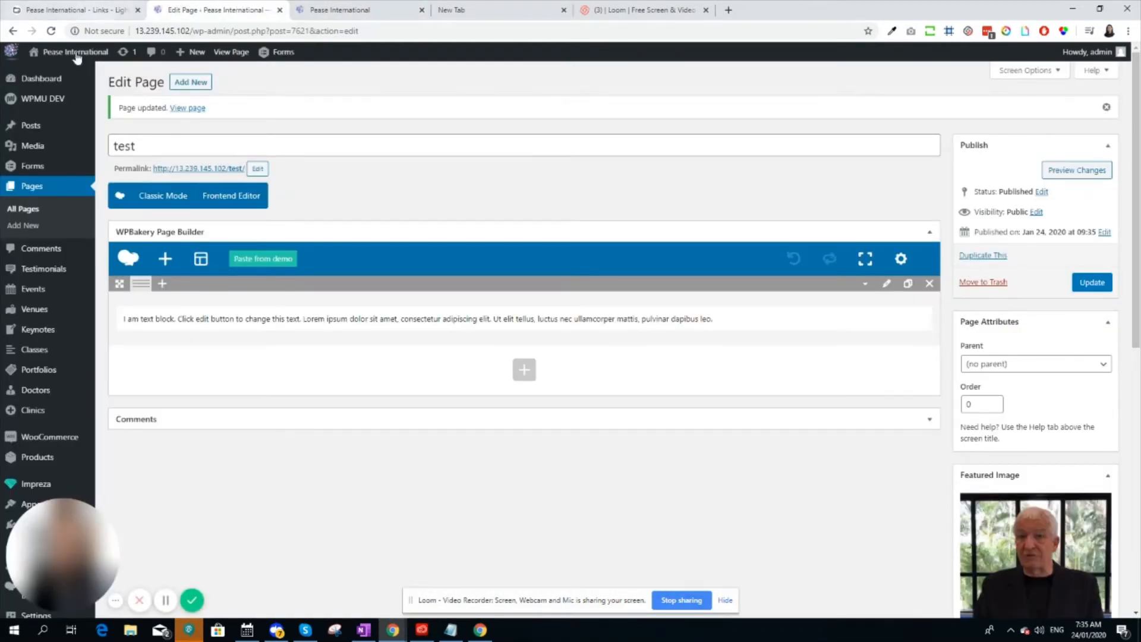
# Open the WordPress Menus settings and choose "Main Menu | Pease International" as the menu to edit
pyautogui.scroll(-3, 39, 196)
pyautogui.scroll(-2, 39, 250)
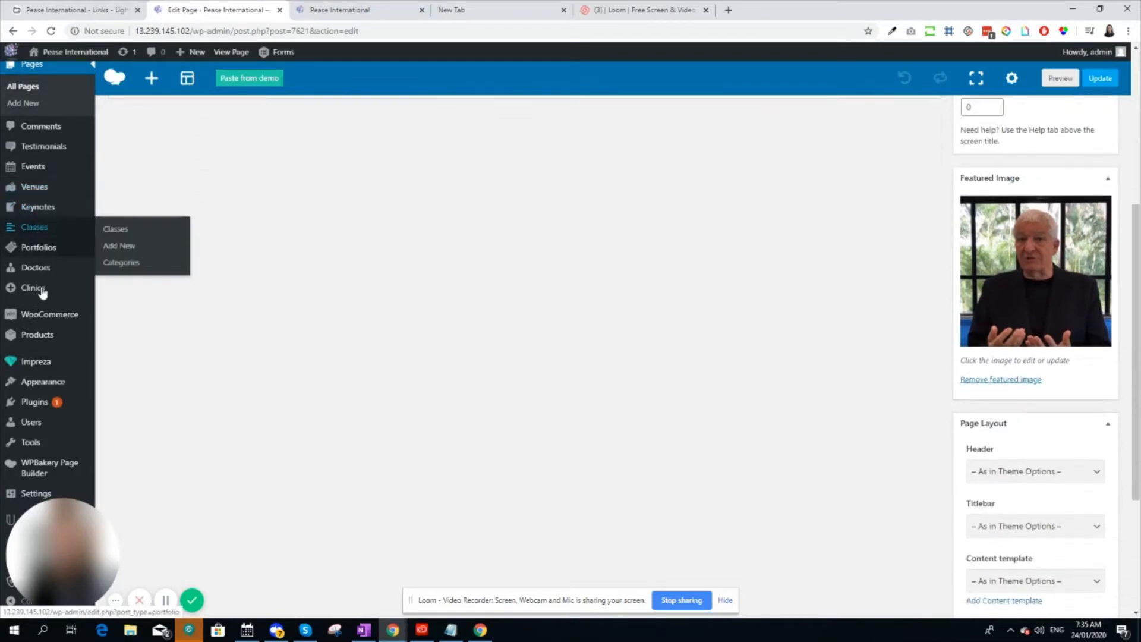
pyautogui.moveTo(30, 389)
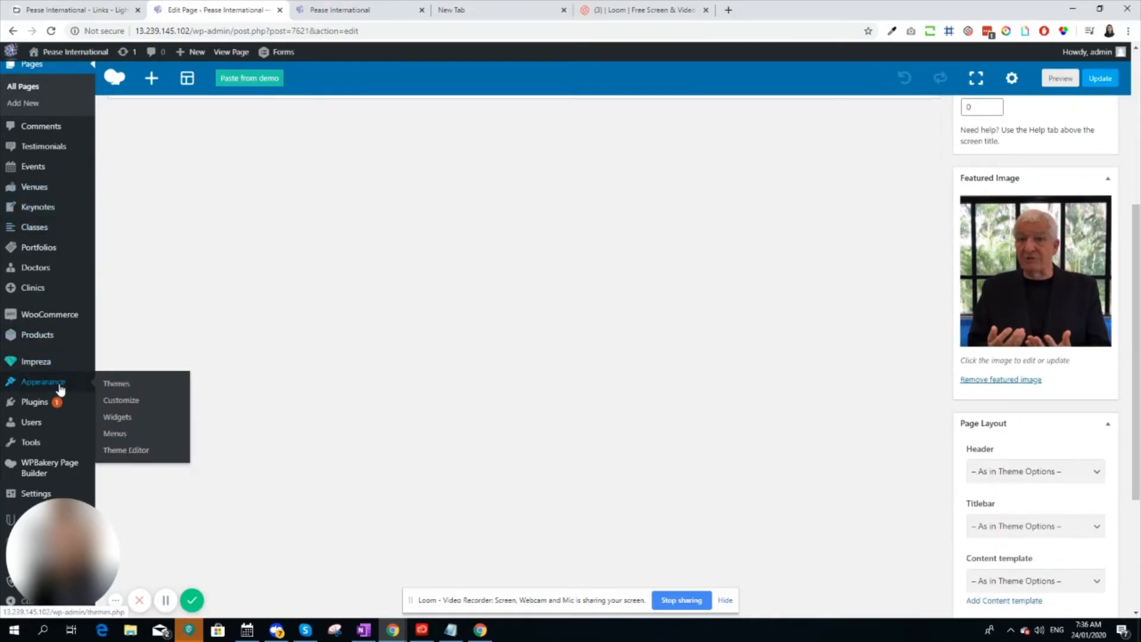
pyautogui.click(60, 389)
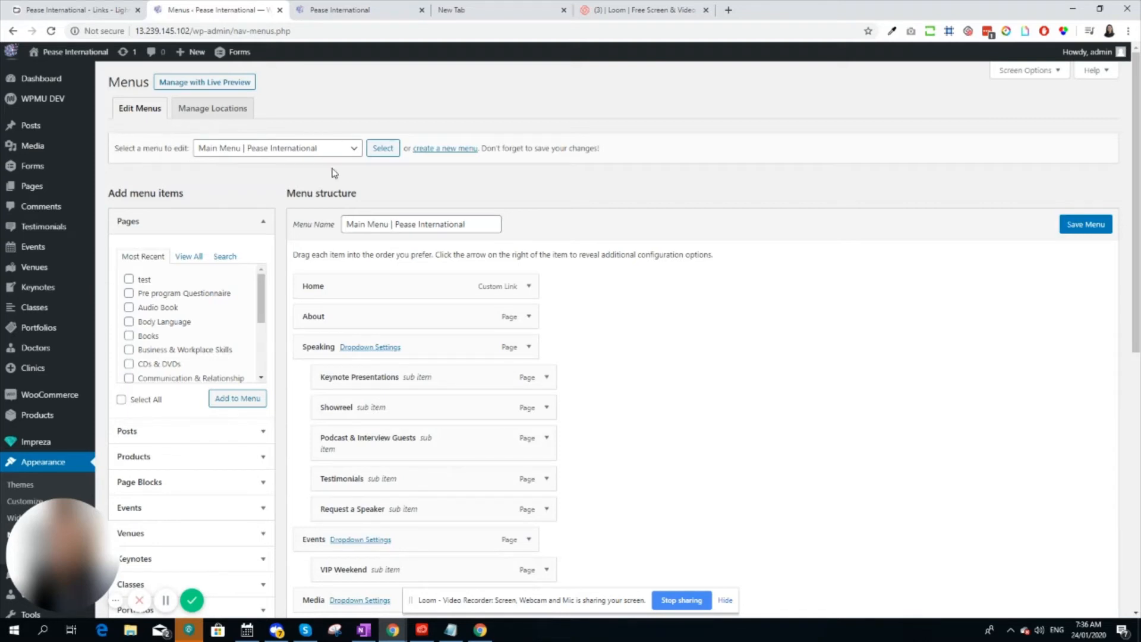
pyautogui.click(355, 152)
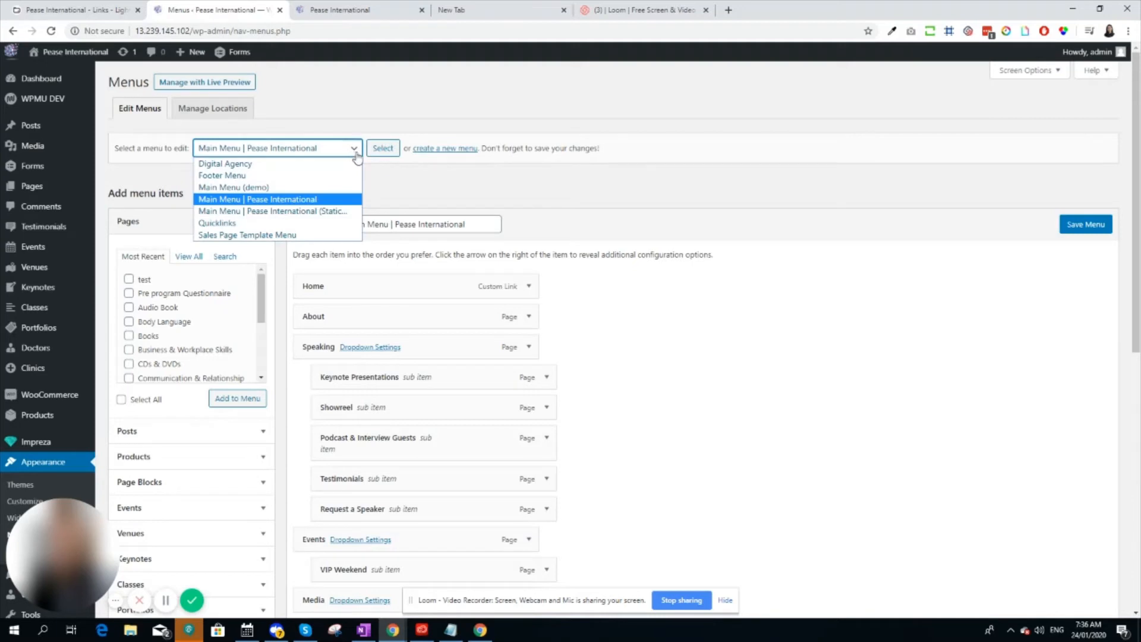
pyautogui.click(335, 200)
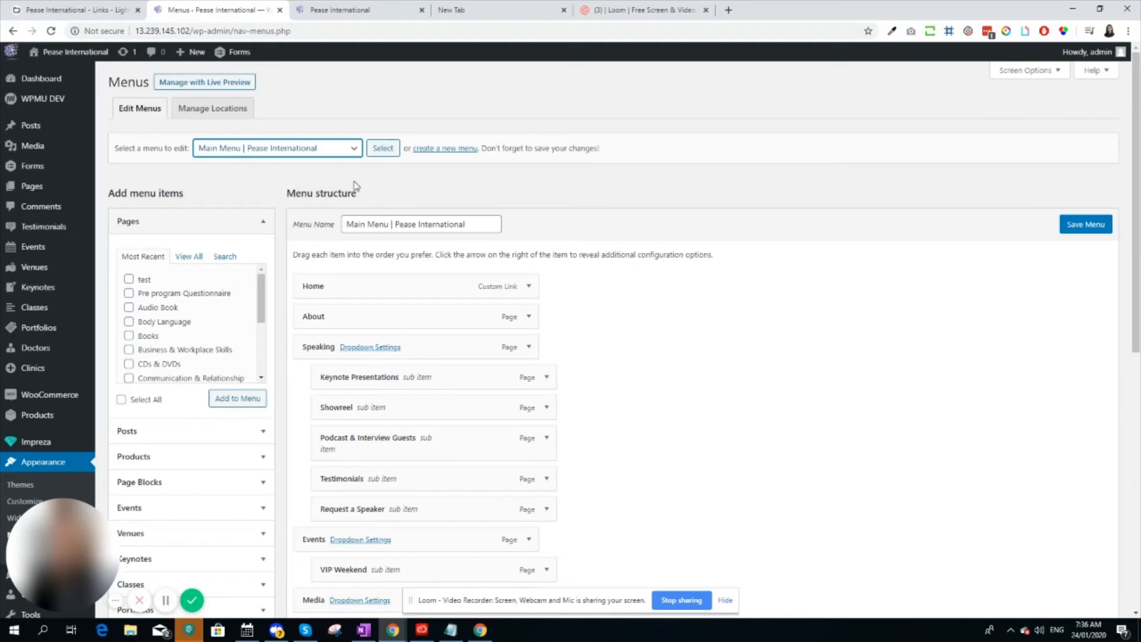
# Compare the main menu's structure with the Speaking submenu on the live site, and return to the menu editor
pyautogui.scroll(-1, 356, 183)
pyautogui.moveTo(288, 134); pyautogui.dragTo(364, 139)
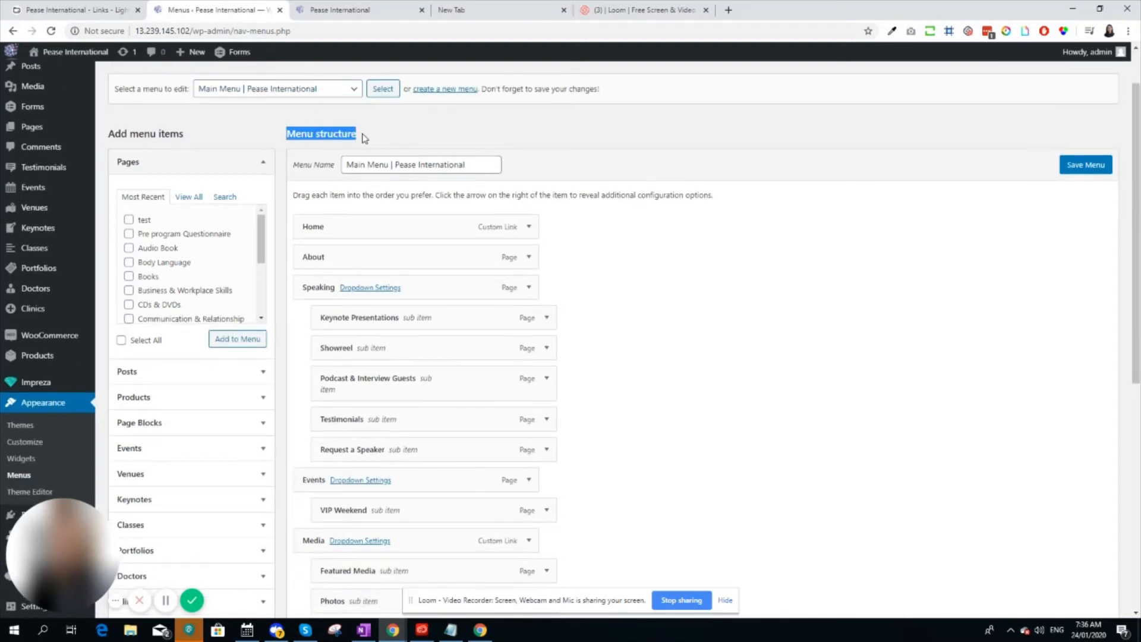
pyautogui.scroll(-2, 386, 226)
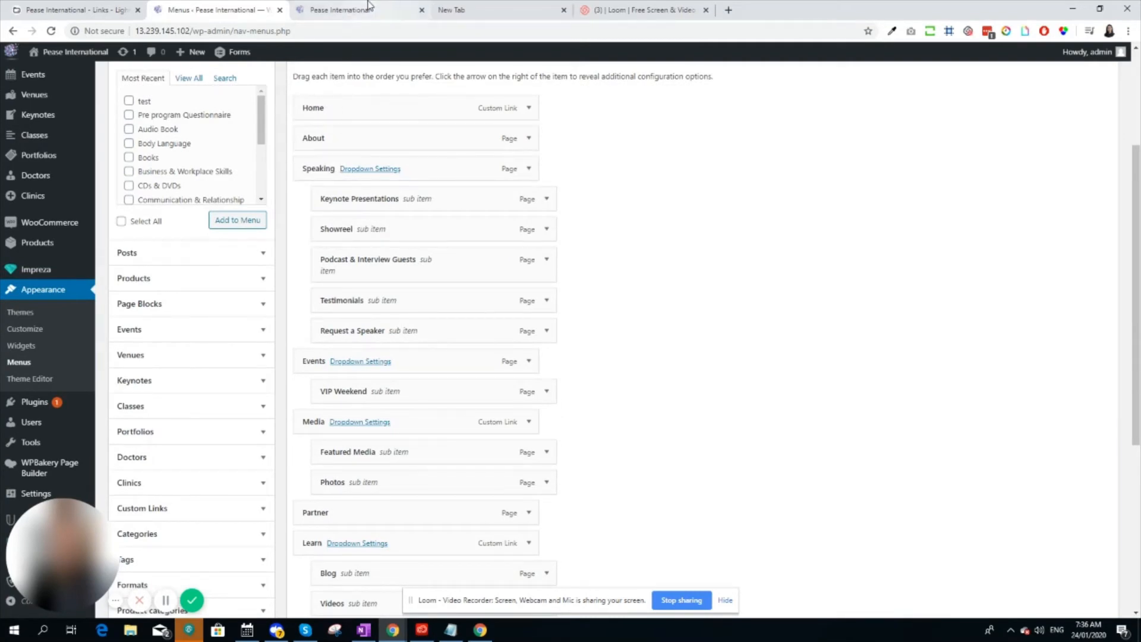
pyautogui.click(351, 9)
pyautogui.moveTo(586, 130)
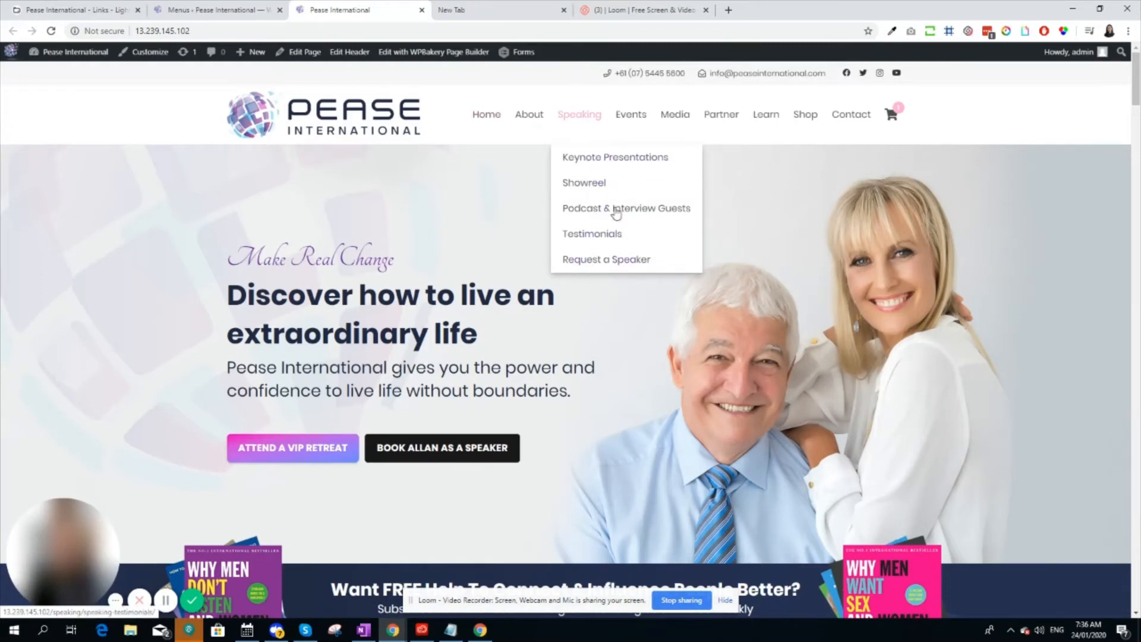
pyautogui.click(220, 10)
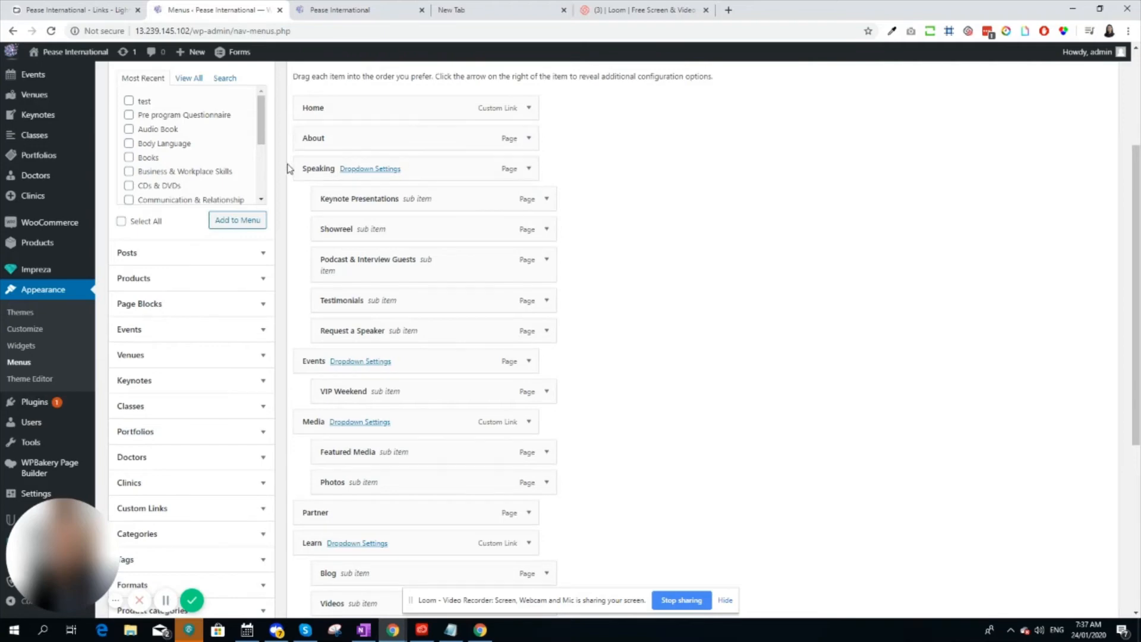
# Collapse the Pages section and review the content types available for adding as menu items
pyautogui.scroll(2, 226, 160)
pyautogui.click(263, 170)
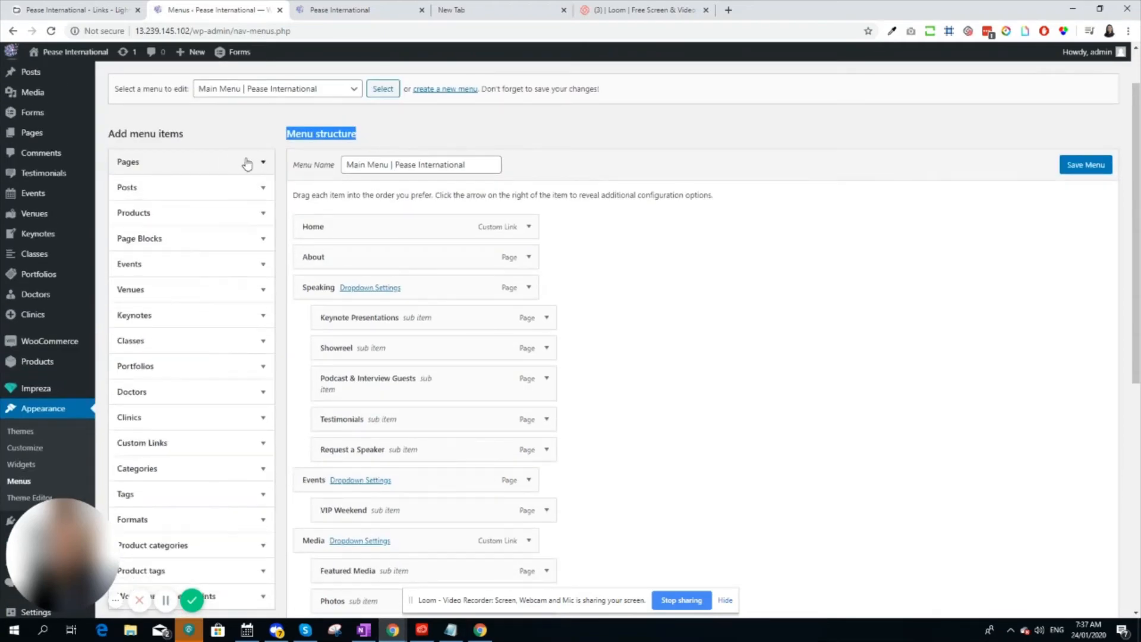
pyautogui.scroll(-1, 249, 297)
pyautogui.scroll(1, 226, 262)
pyautogui.moveTo(194, 138); pyautogui.dragTo(110, 133)
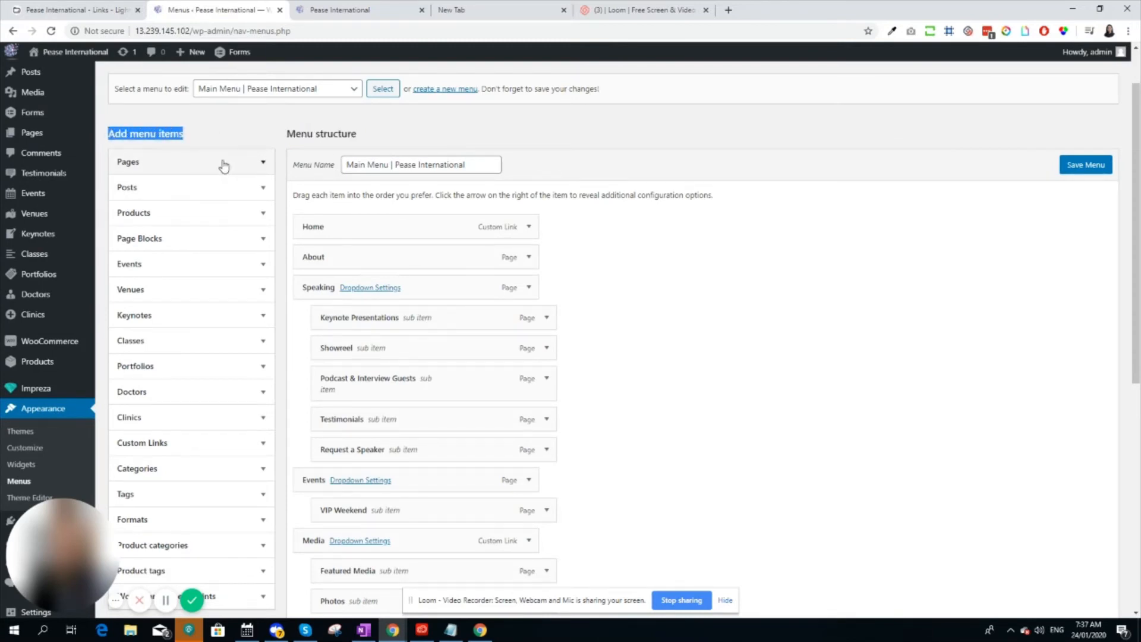
pyautogui.scroll(-3, 222, 166)
pyautogui.scroll(1, 220, 403)
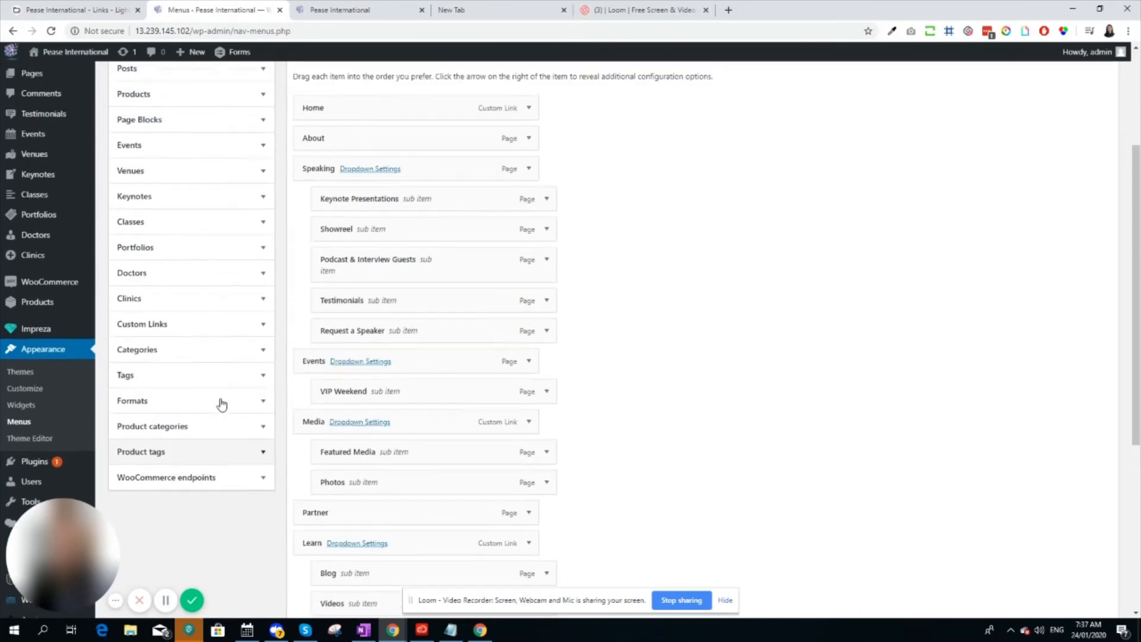
pyautogui.scroll(2, 230, 202)
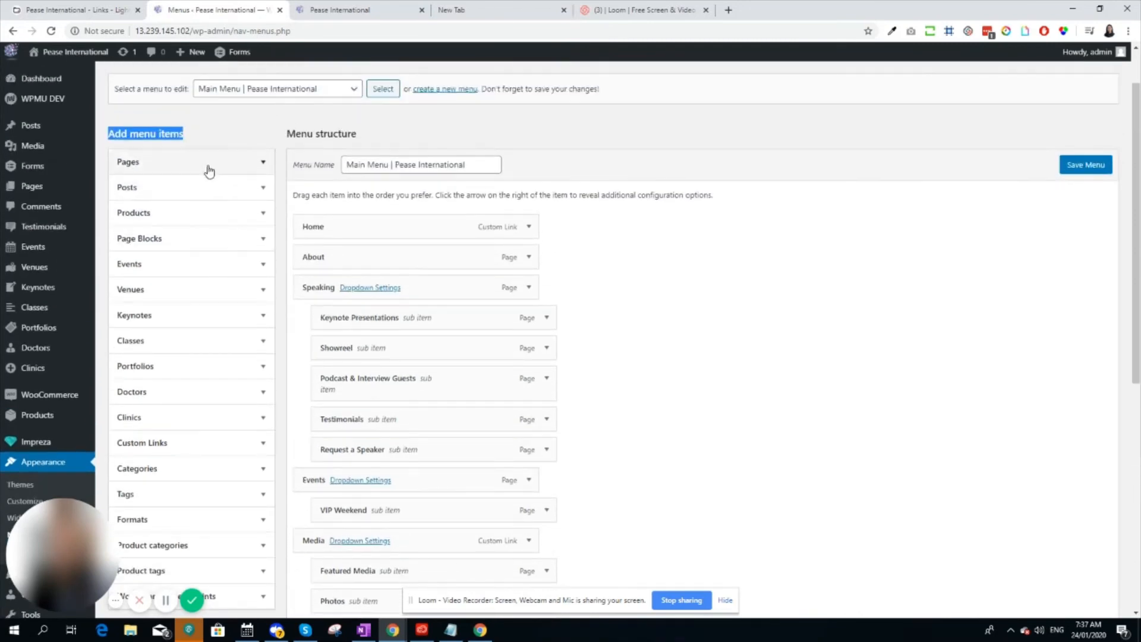
# Examine the most recent pages and the page search available for adding to the menu
pyautogui.click(264, 164)
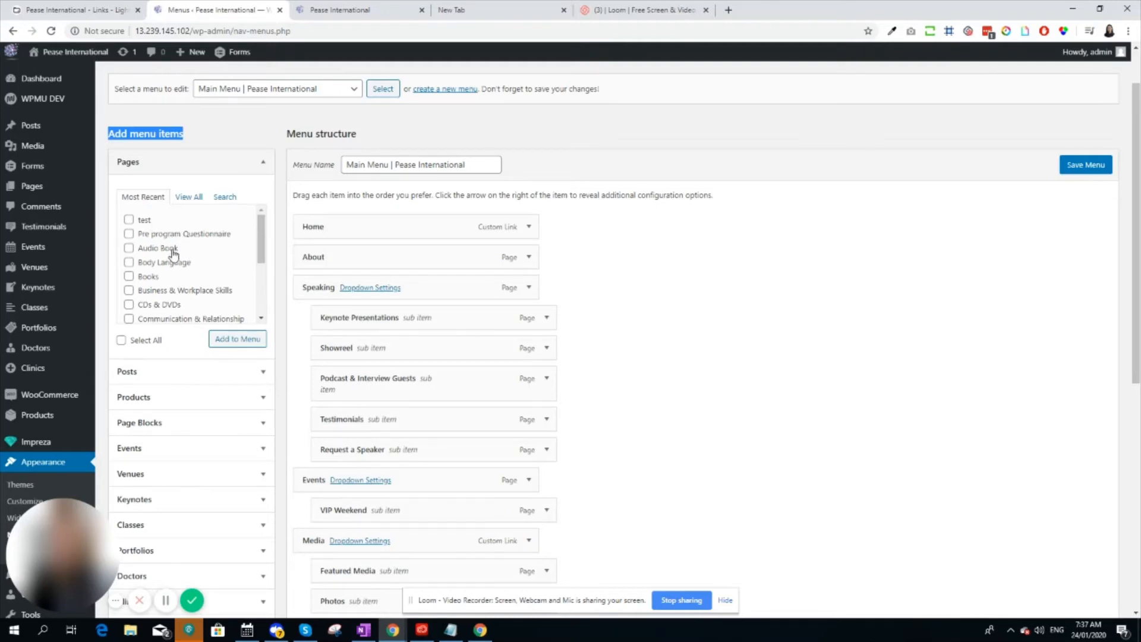
pyautogui.scroll(-5, 173, 261)
pyautogui.scroll(4, 166, 297)
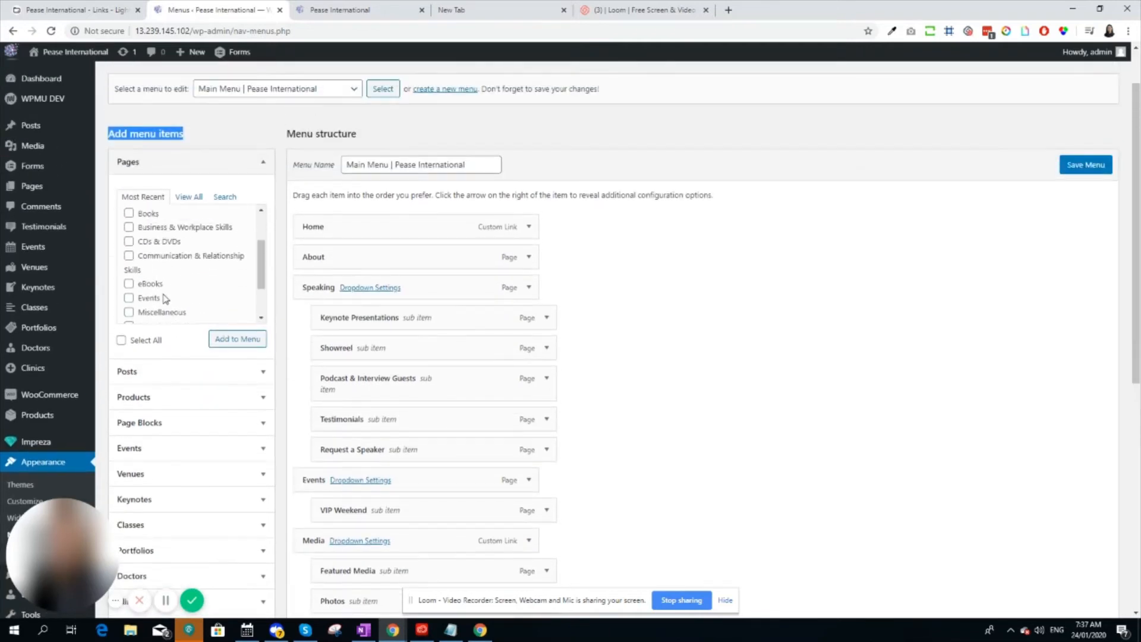
pyautogui.scroll(2, 164, 297)
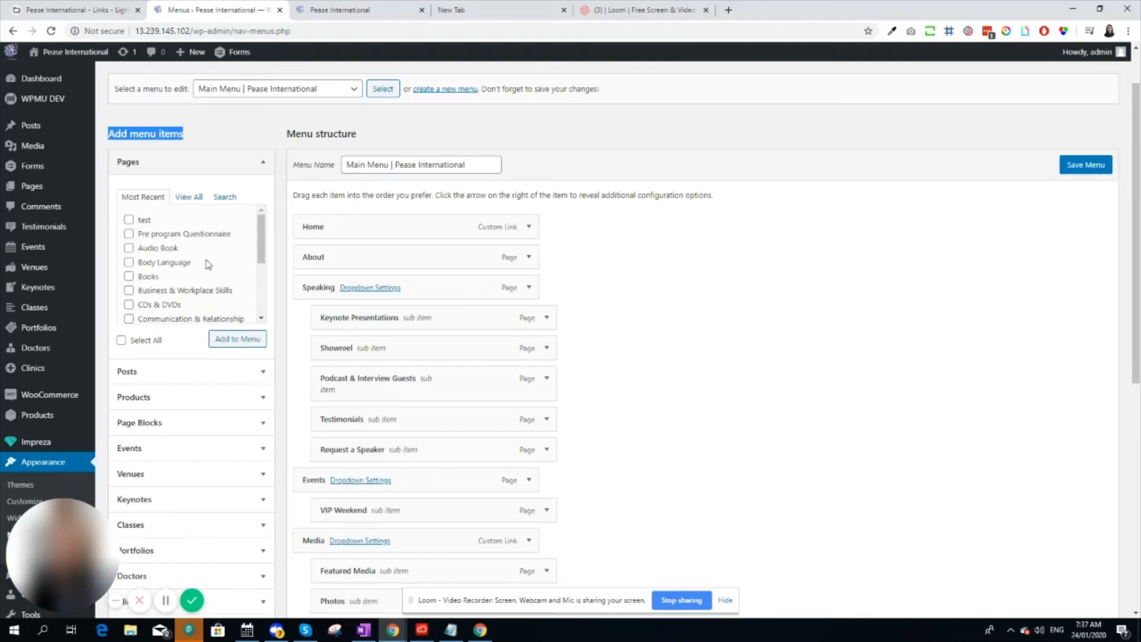
pyautogui.scroll(-3, 220, 256)
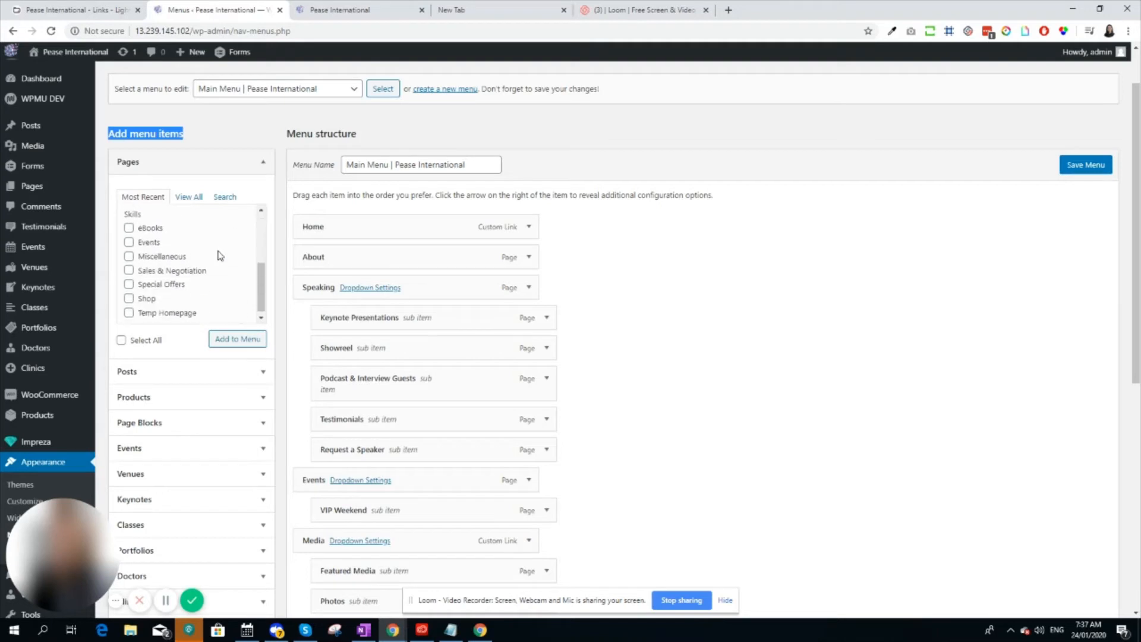
pyautogui.scroll(4, 220, 261)
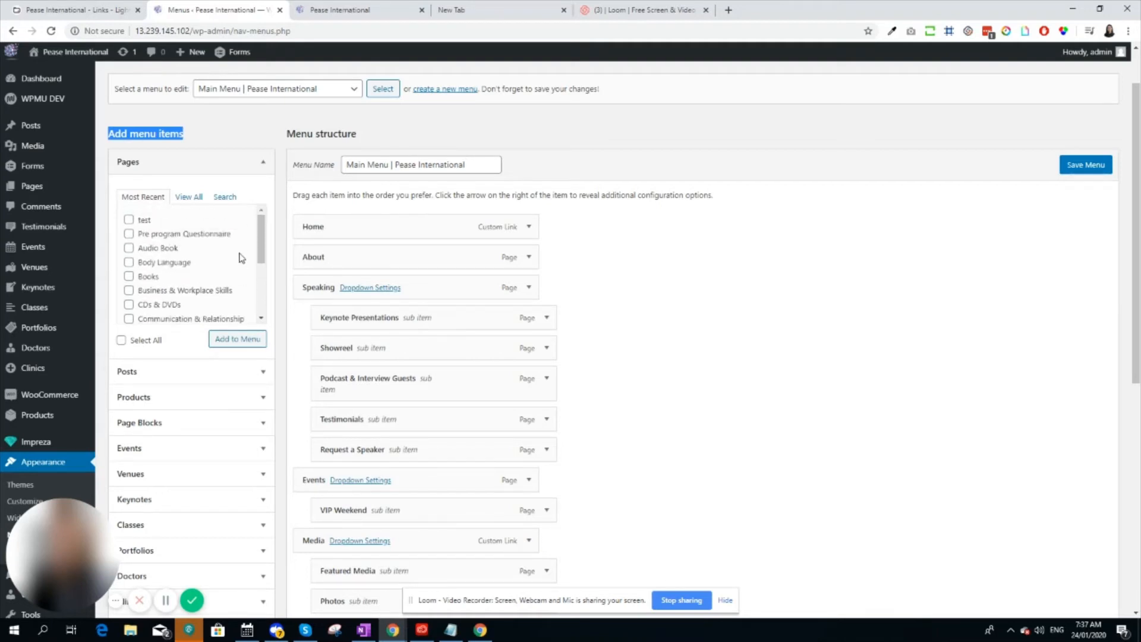
pyautogui.click(224, 198)
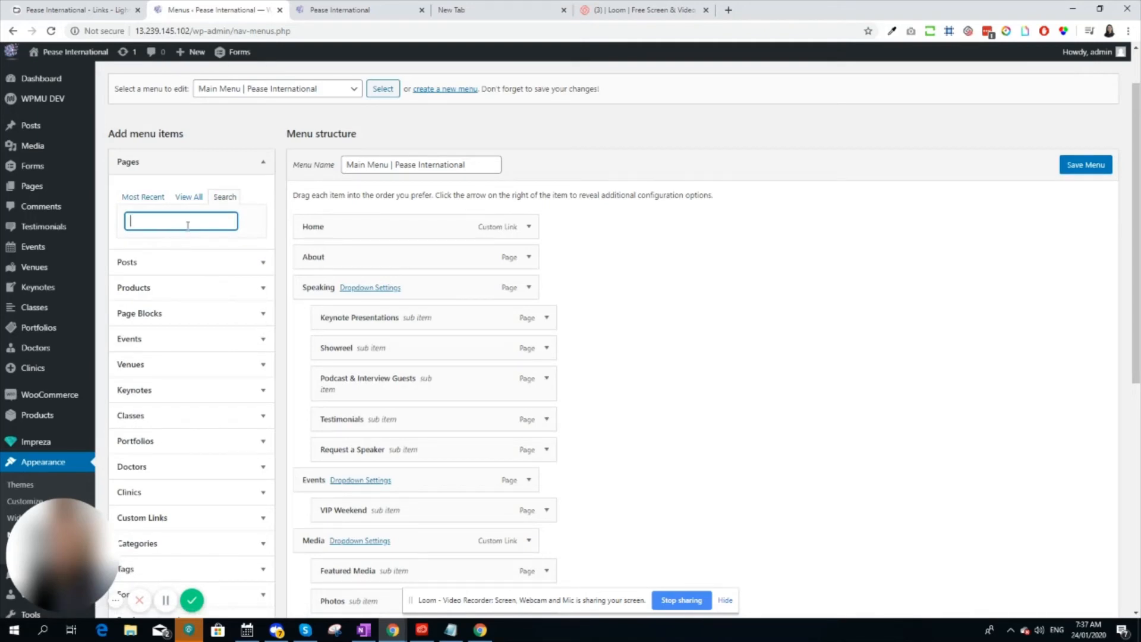
pyautogui.click(263, 168)
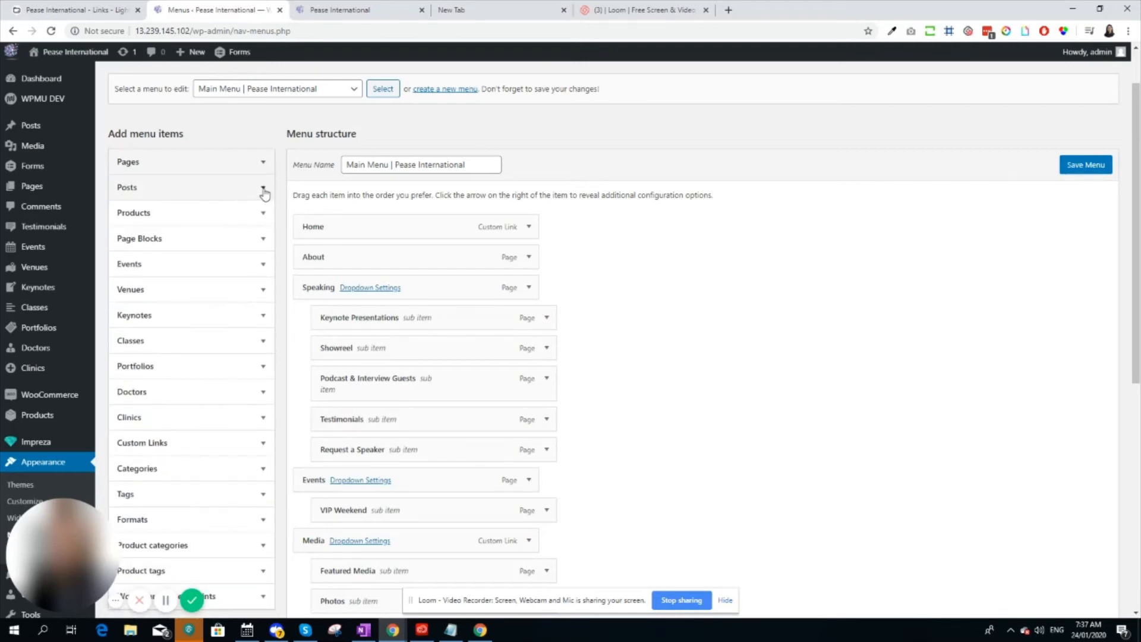
# Browse the most recent blog posts that can be added as menu items, and collapse their section
pyautogui.click(263, 189)
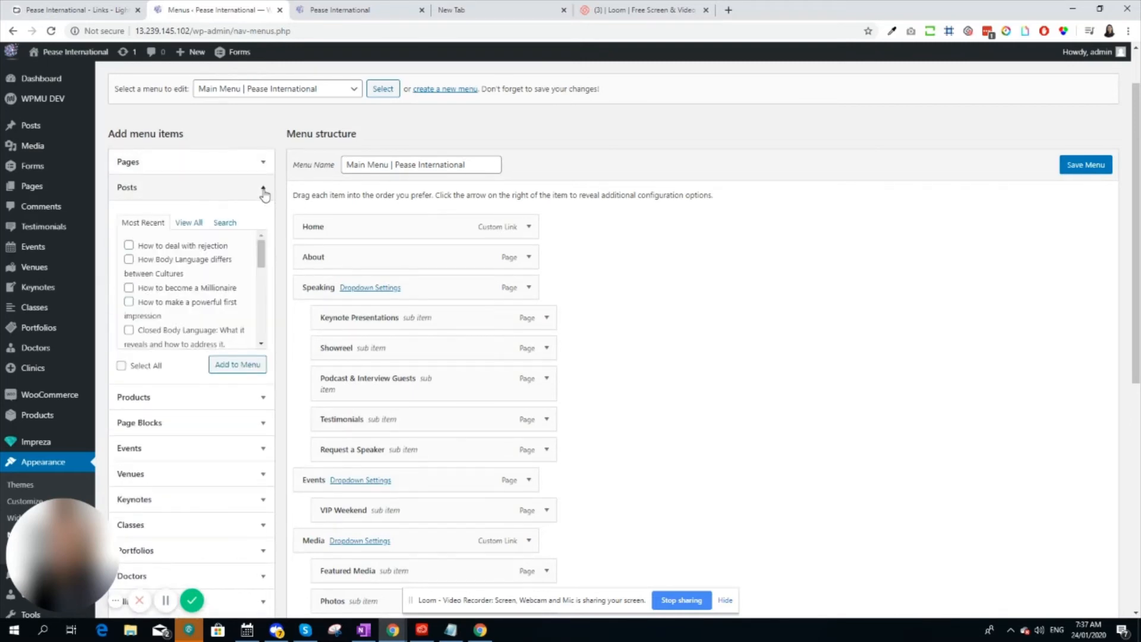
pyautogui.scroll(-5, 204, 282)
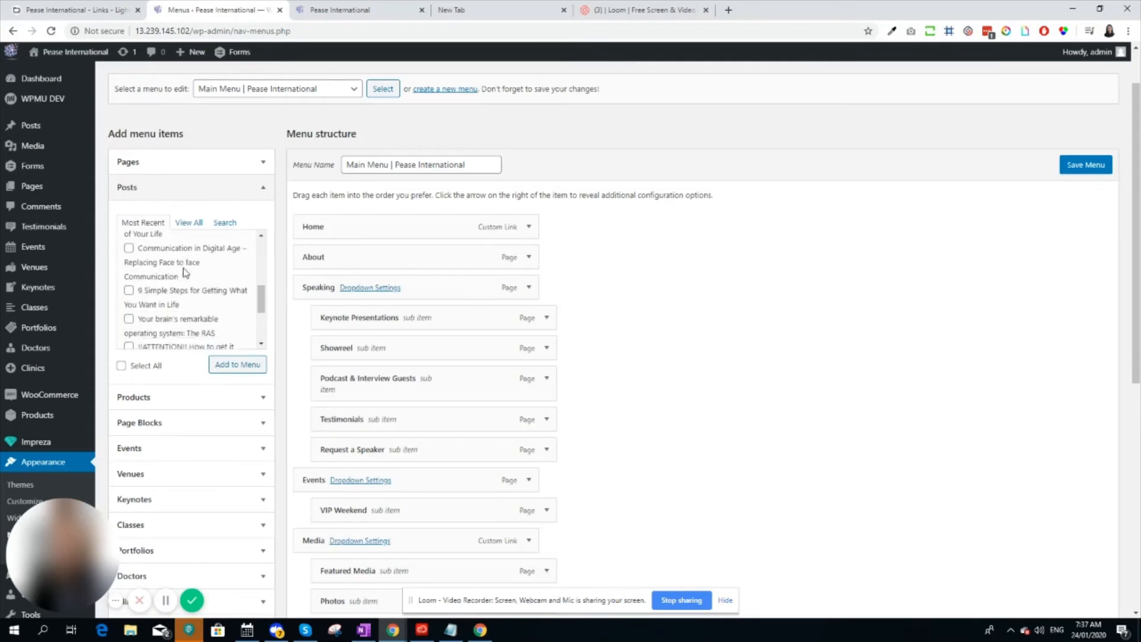
pyautogui.scroll(-4, 188, 283)
pyautogui.scroll(3, 188, 283)
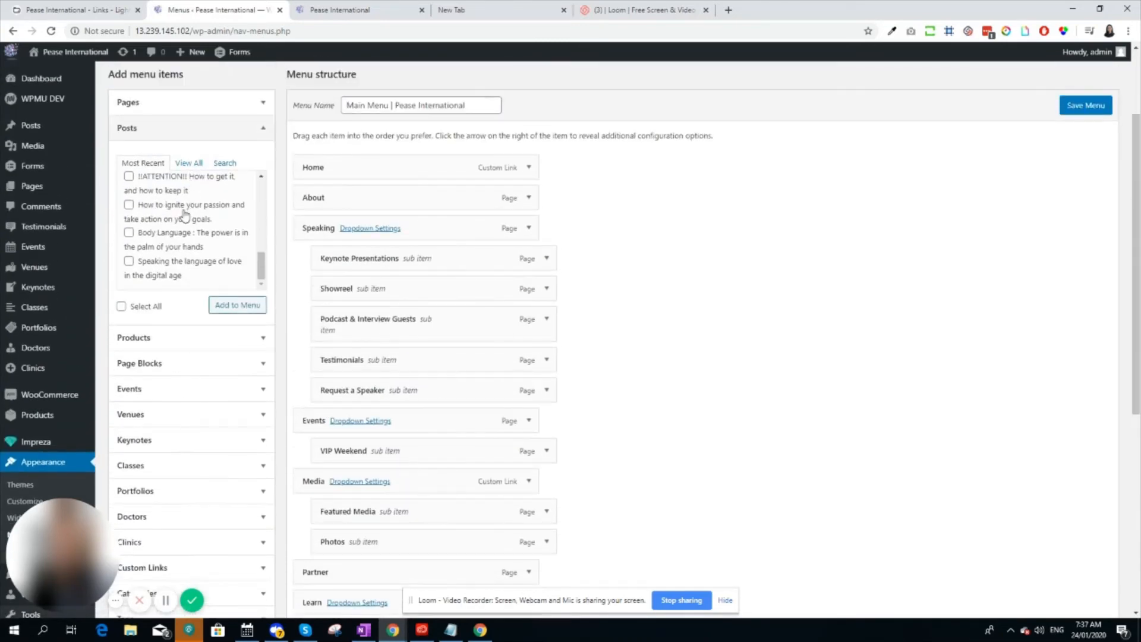
pyautogui.click(265, 133)
# Search the available pages for "test" and add the test page to the main menu
pyautogui.click(262, 103)
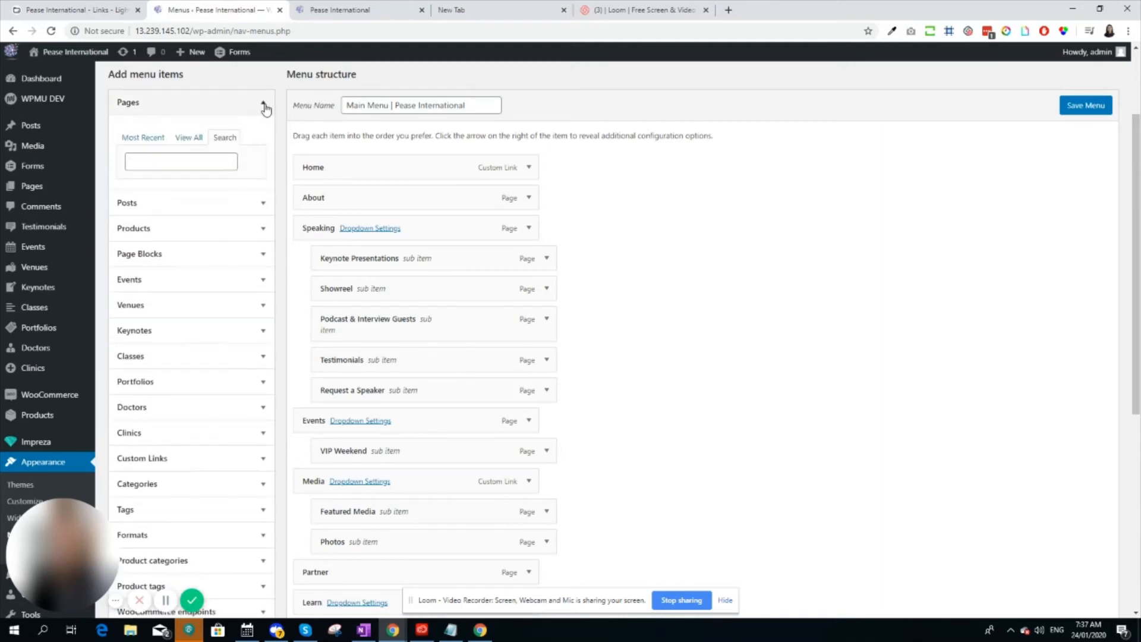
pyautogui.click(177, 163)
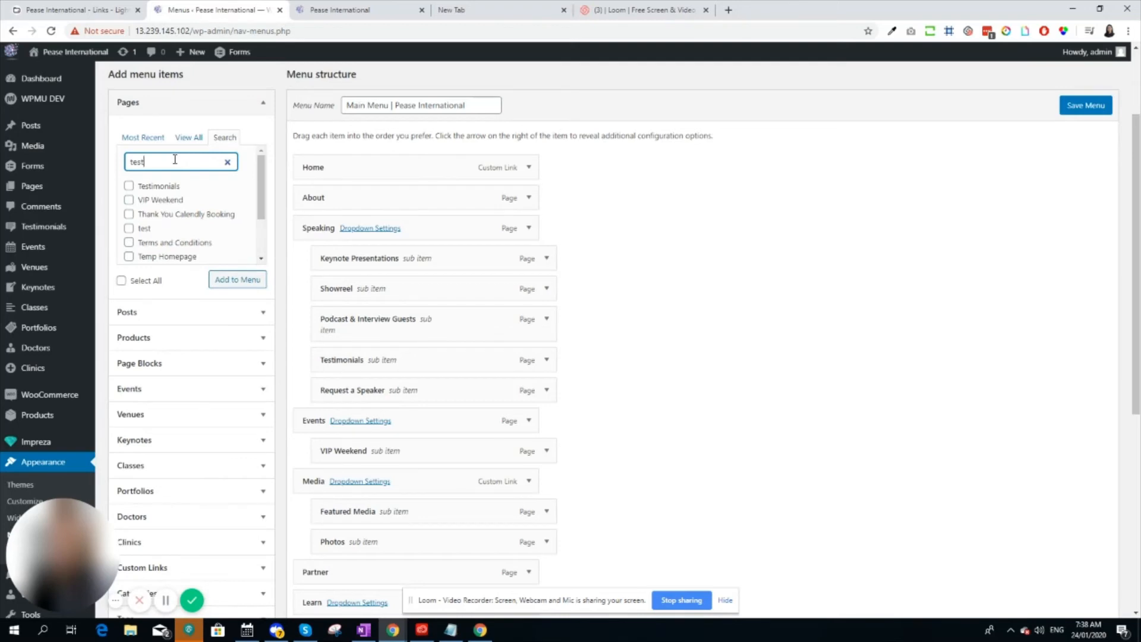
pyautogui.click(129, 229)
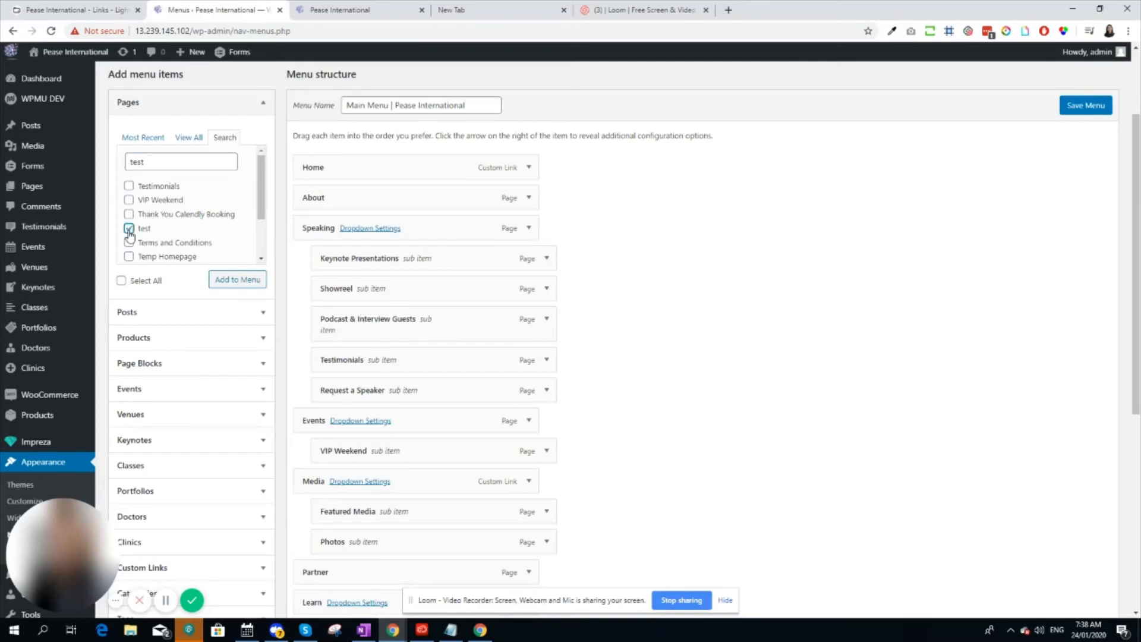
pyautogui.click(236, 283)
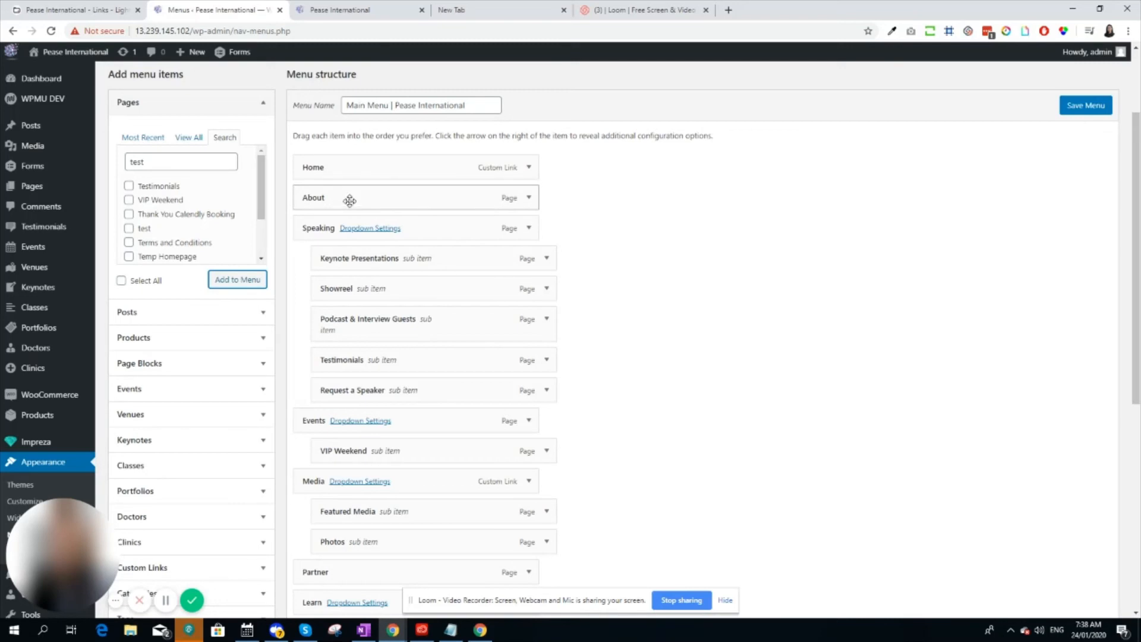
# Move the test menu item directly below About and nest it as a sub item of About
pyautogui.scroll(-7, 462, 300)
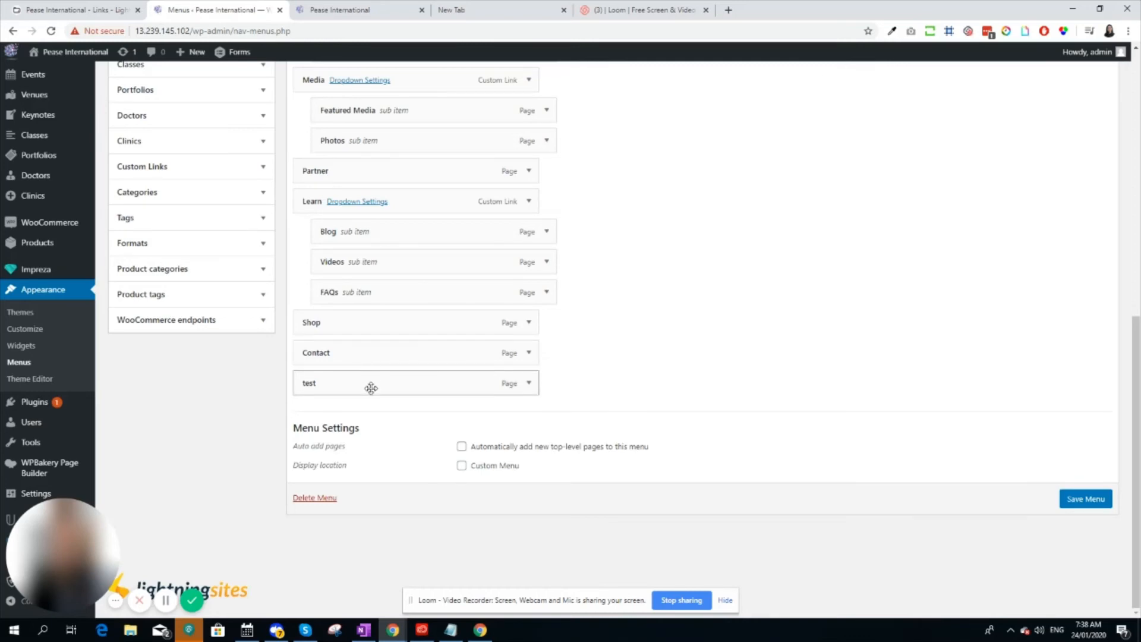
pyautogui.moveTo(372, 385); pyautogui.dragTo(368, 309)
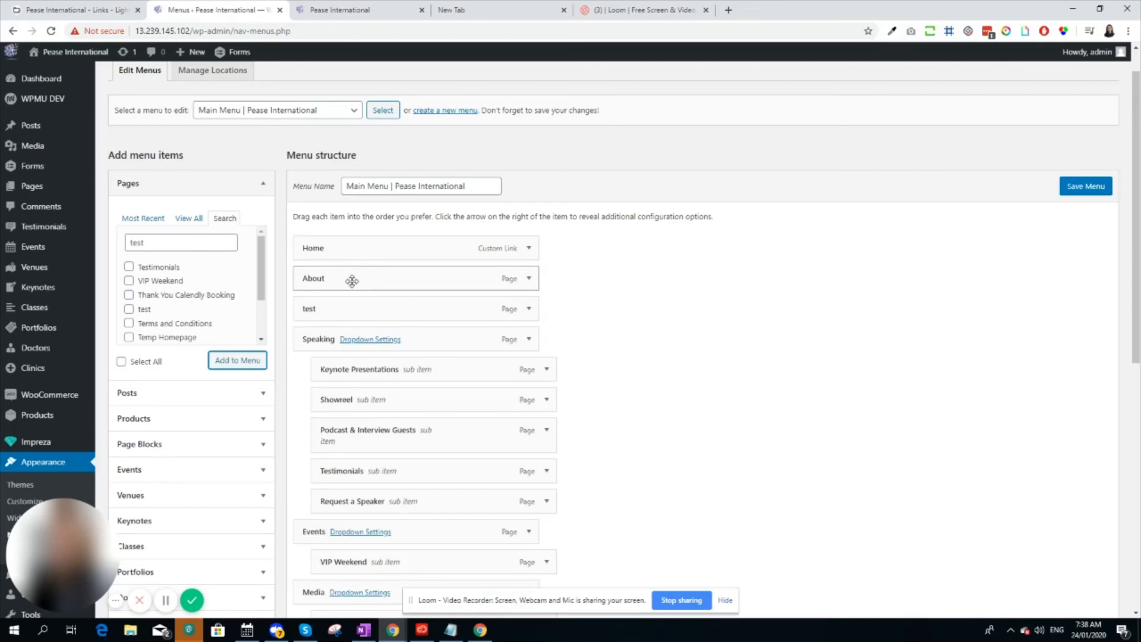
pyautogui.moveTo(348, 309); pyautogui.dragTo(377, 309)
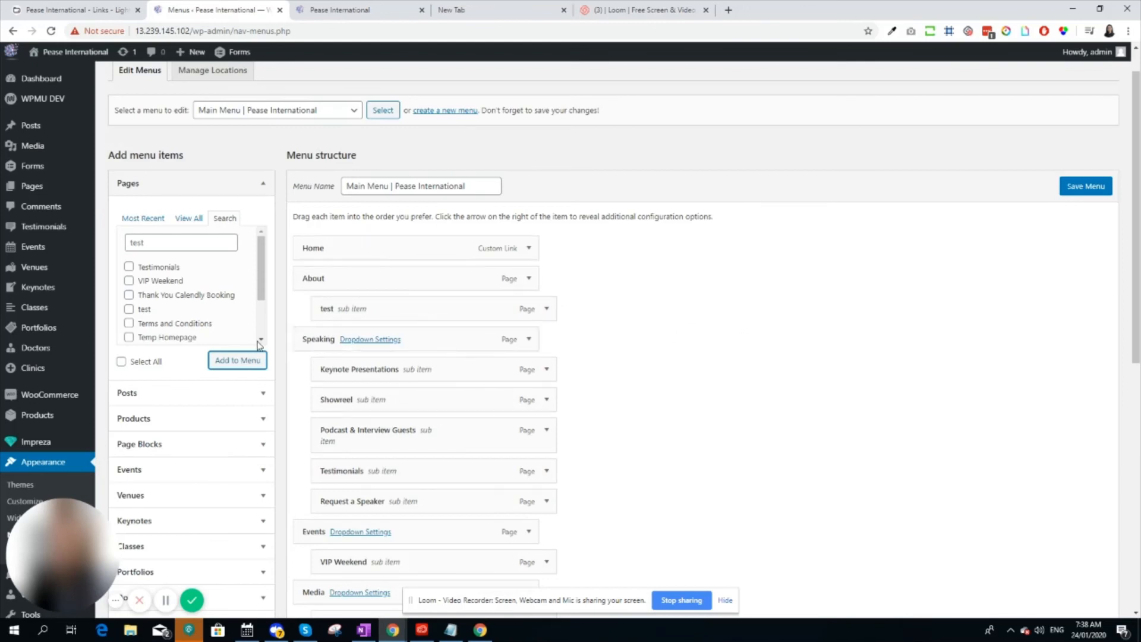
# Review the rest of the menu structure and save the main menu
pyautogui.scroll(-2, 495, 294)
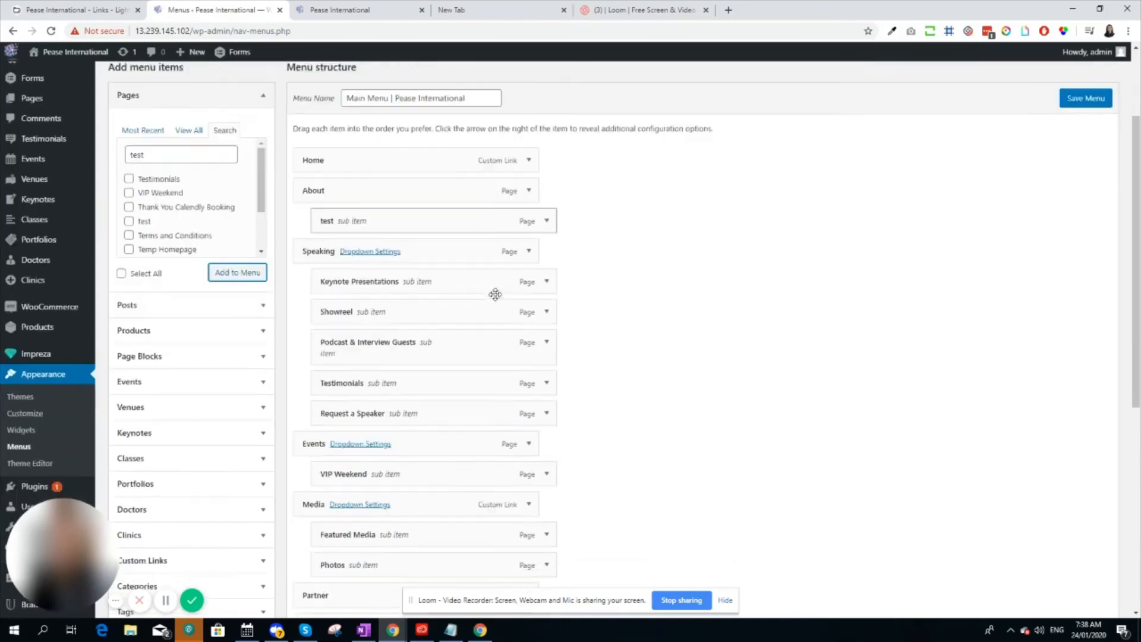
pyautogui.scroll(-1, 495, 294)
pyautogui.scroll(-8, 477, 278)
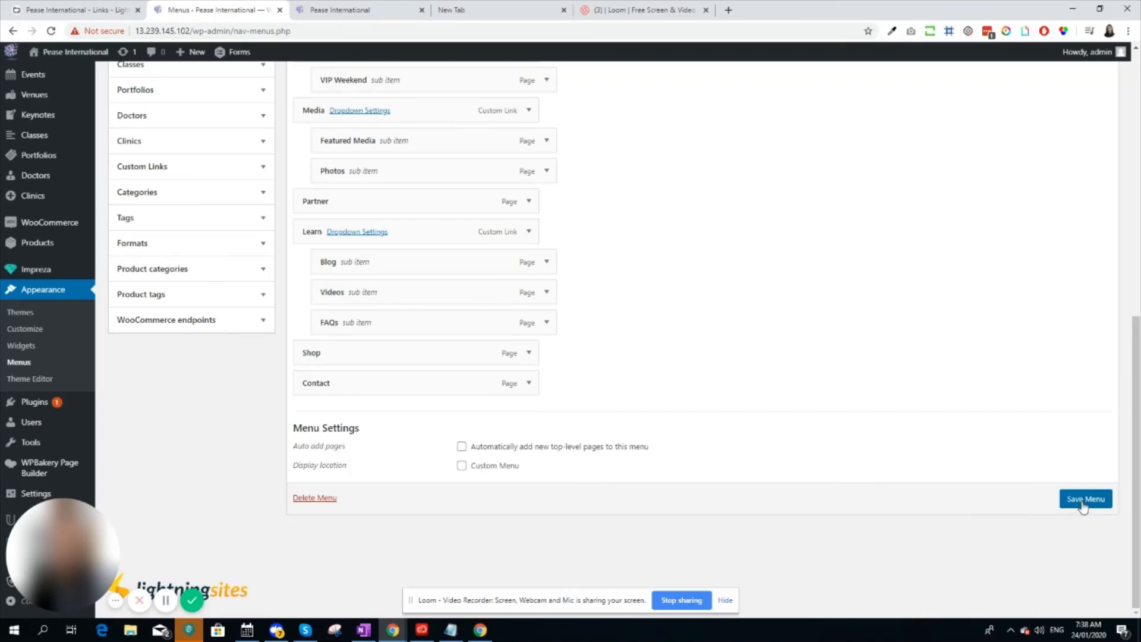
pyautogui.scroll(10, 1062, 476)
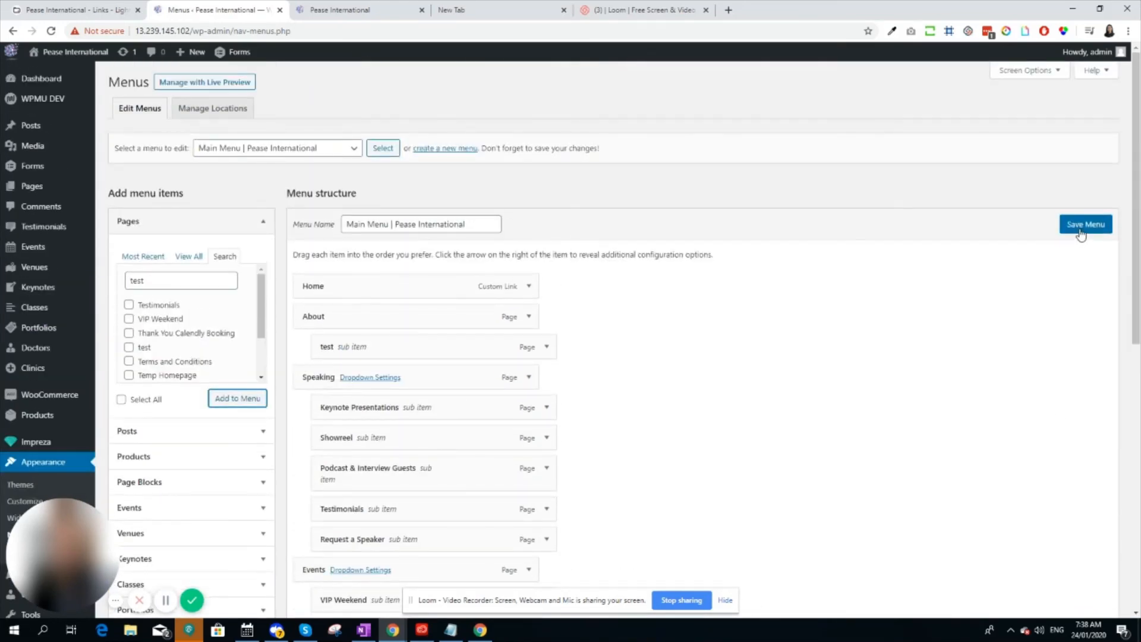
pyautogui.click(1080, 230)
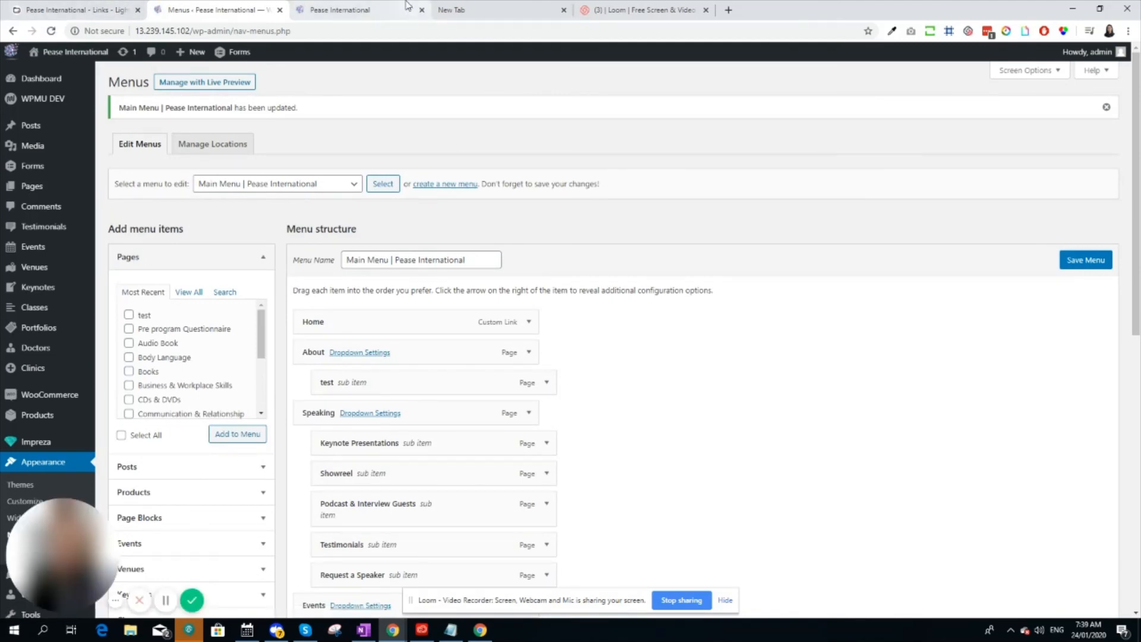
# Reload the live site, open the test link in the About submenu, and go back to the home page
pyautogui.click(380, 10)
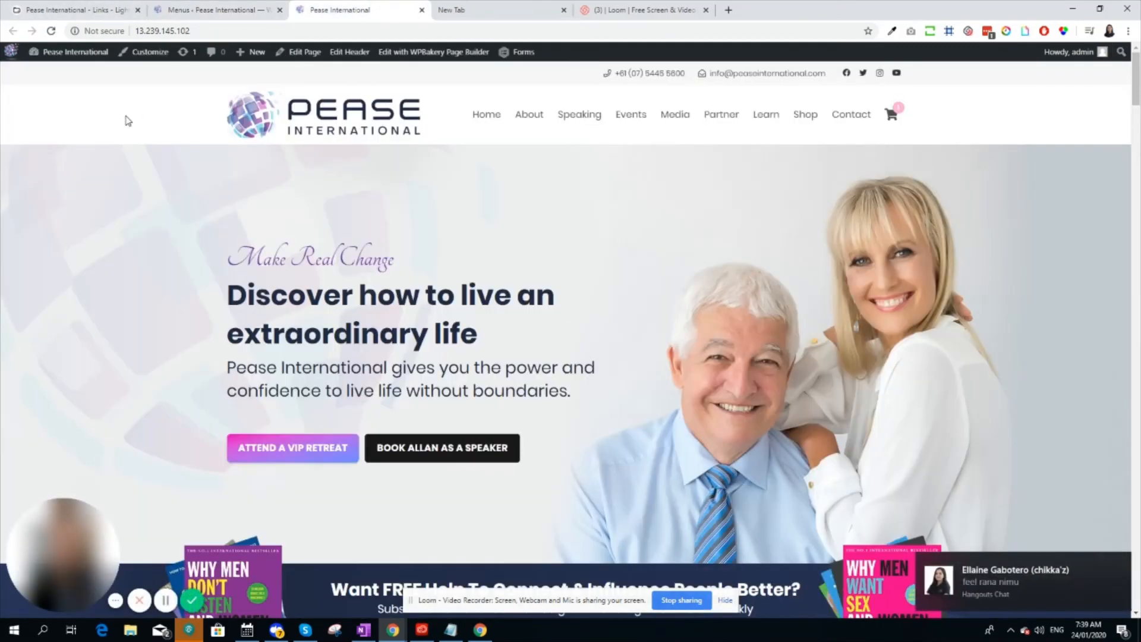
pyautogui.press('F5')
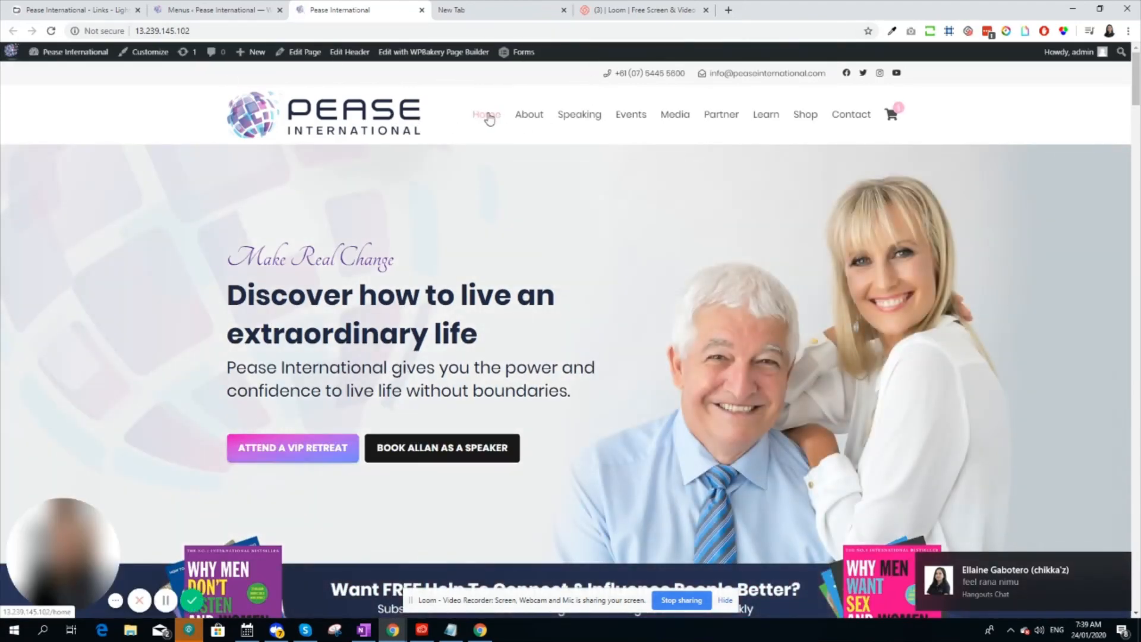
pyautogui.moveTo(529, 119)
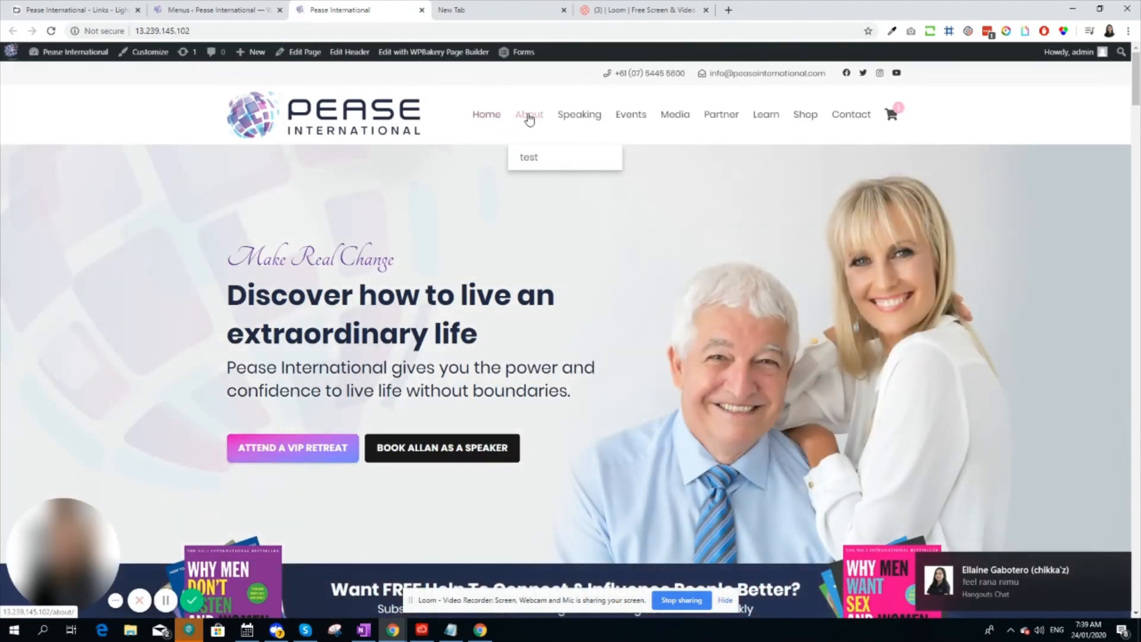
pyautogui.click(531, 159)
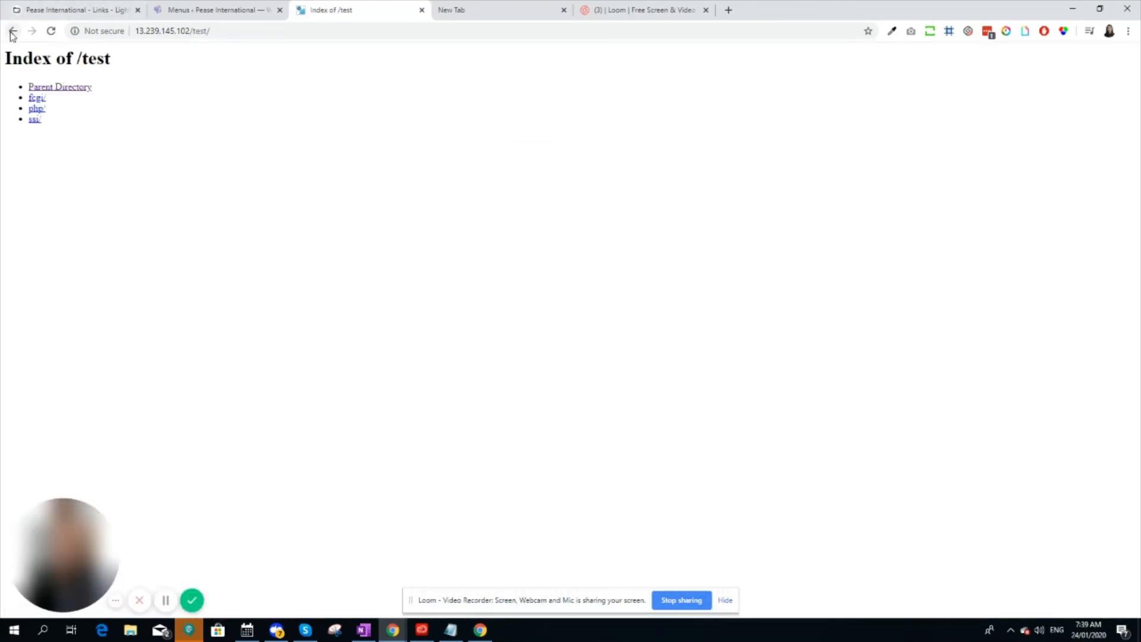
pyautogui.click(12, 31)
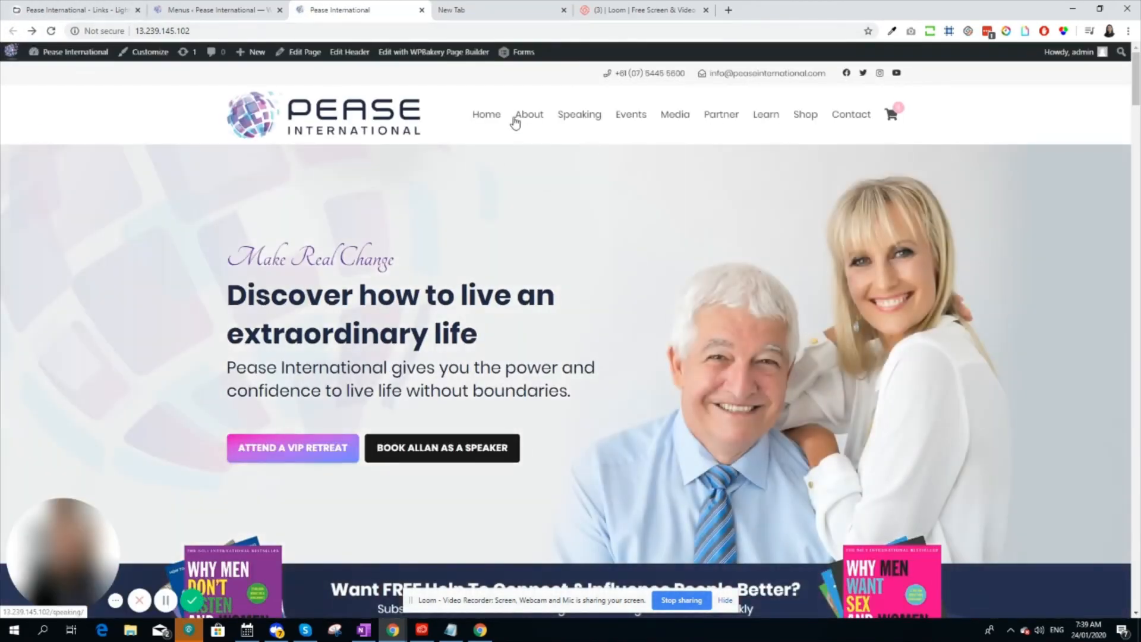
# Follow the test link under About again, examine the content at /test/, and return to the home page
pyautogui.moveTo(529, 115)
pyautogui.click(541, 160)
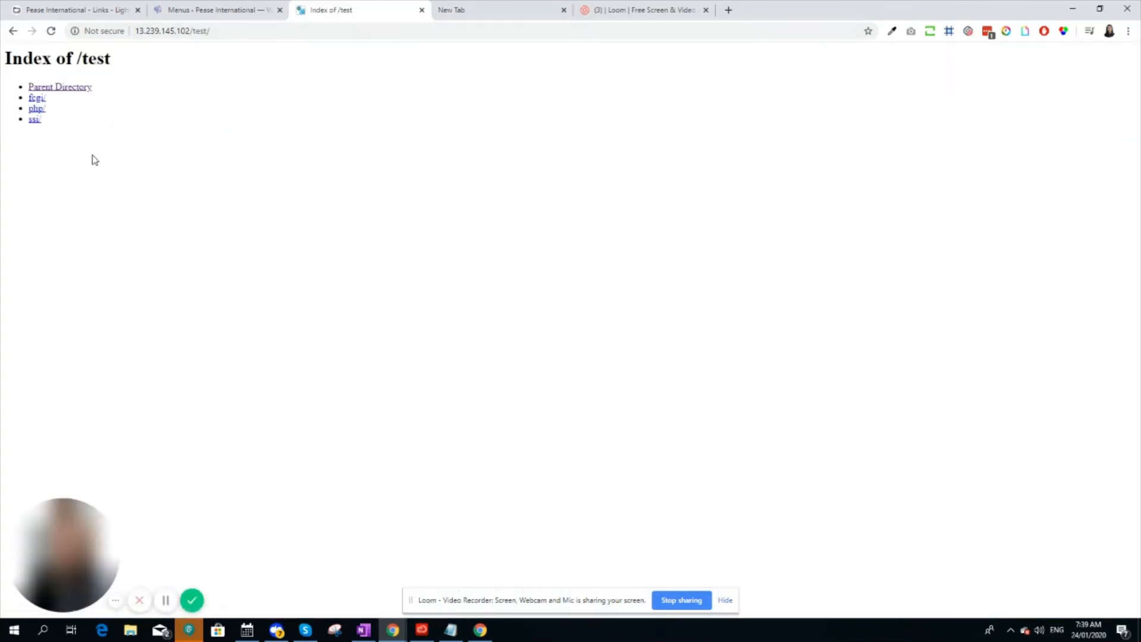
pyautogui.moveTo(43, 122); pyautogui.dragTo(26, 68)
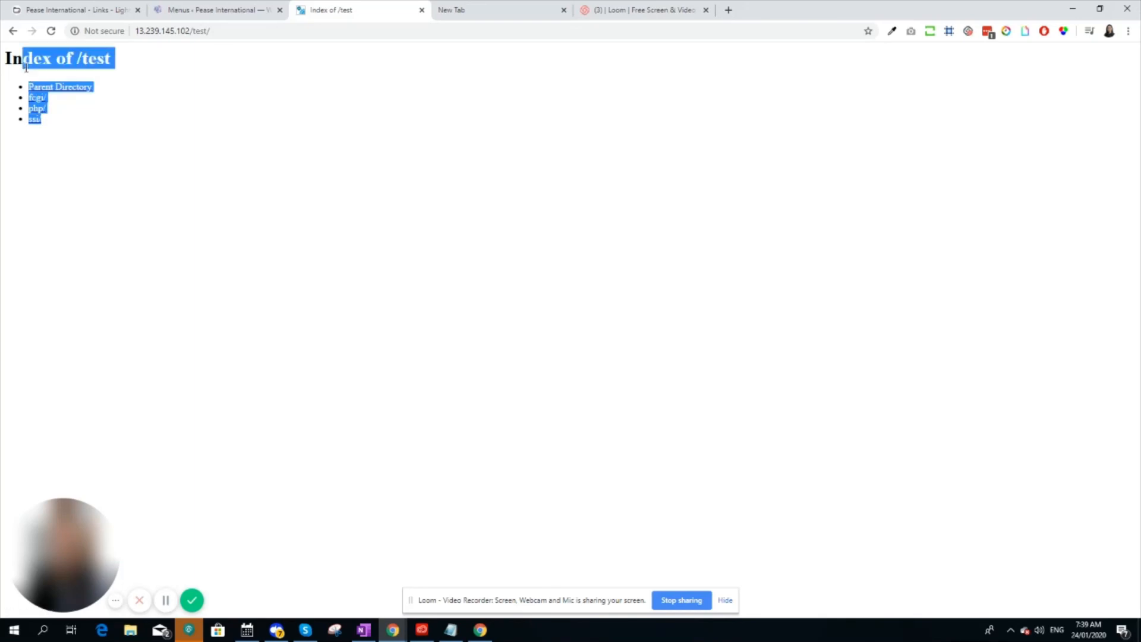
pyautogui.click(14, 32)
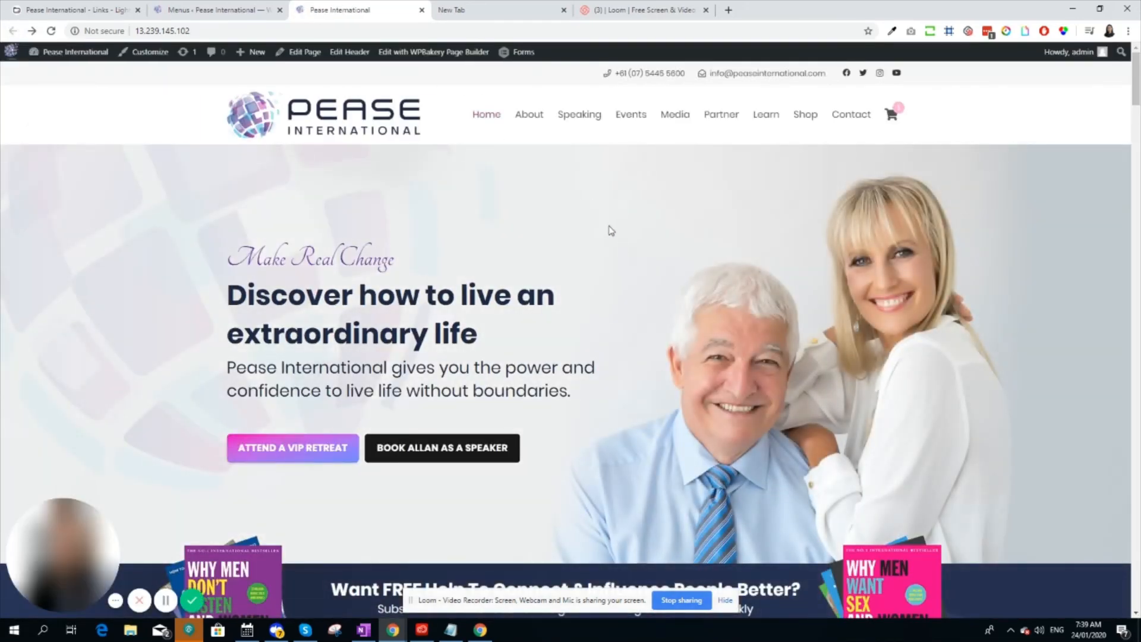
pyautogui.click(482, 5)
pyautogui.click(390, 5)
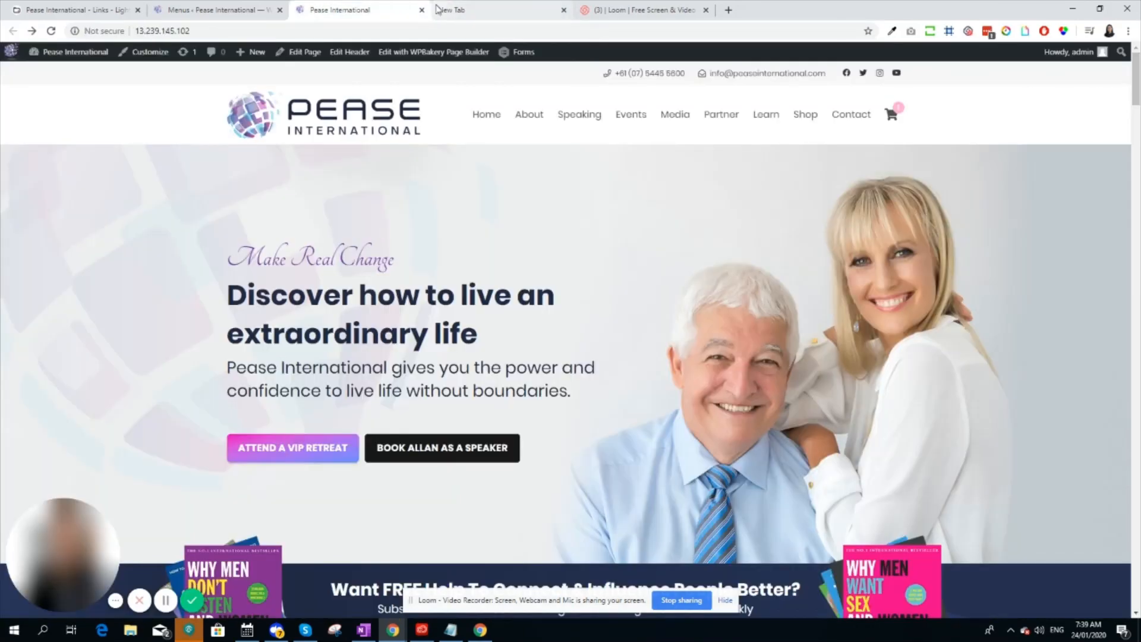